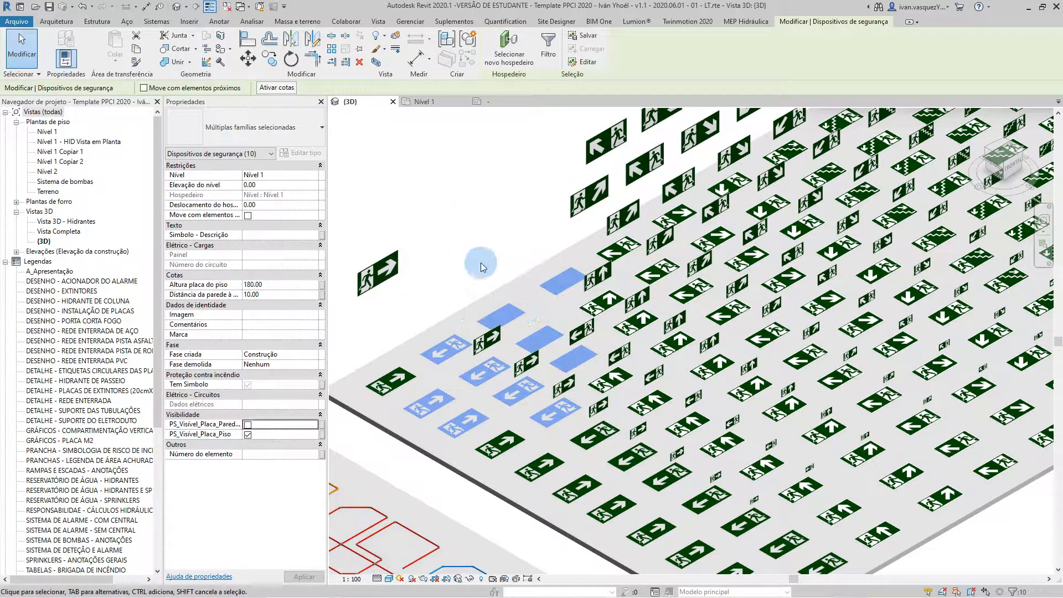
Step: Turn on both the wall sign and floor sign visibility for the ten selected exit signs
{"action": "left_click", "coordinate": [247, 424]}
{"action": "left_click", "coordinate": [248, 434]}
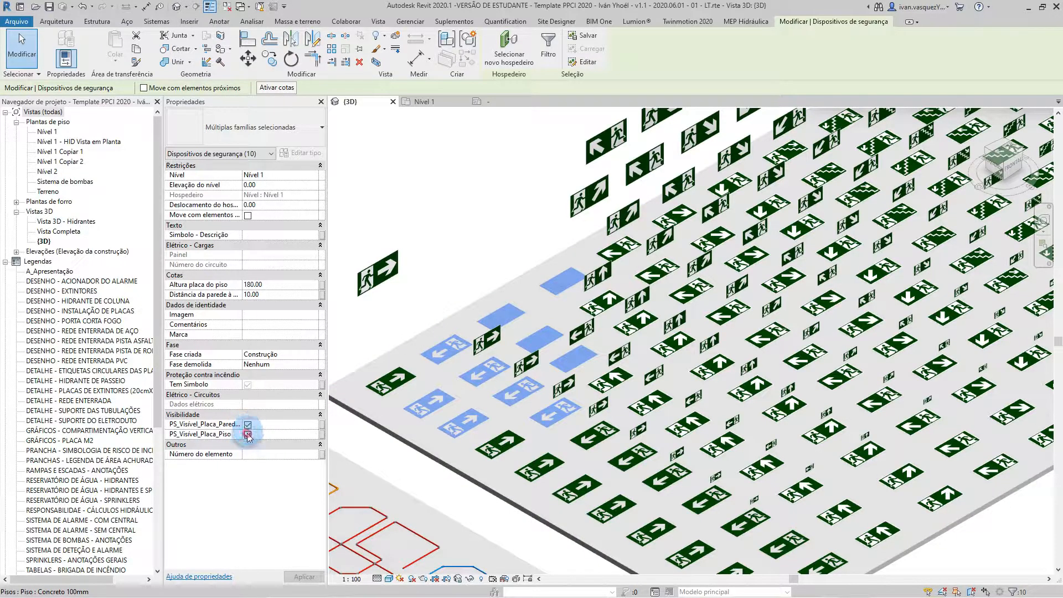
{"action": "middle_click_drag", "start_coordinate": [430, 340], "coordinate": [476, 310], "text": "shift"}
{"action": "left_click", "coordinate": [248, 434]}
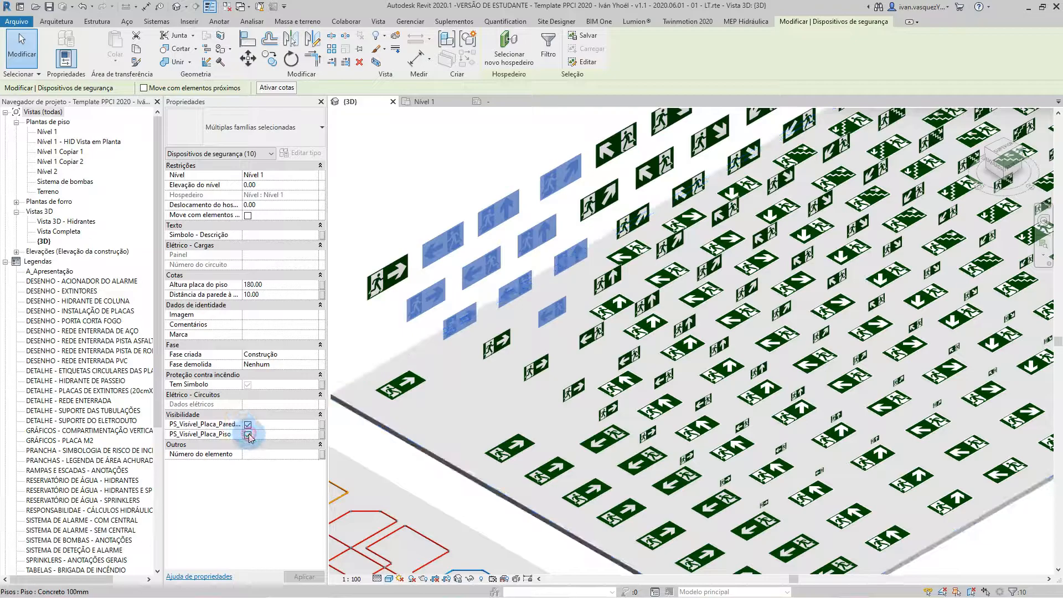
{"action": "left_click", "coordinate": [325, 445]}
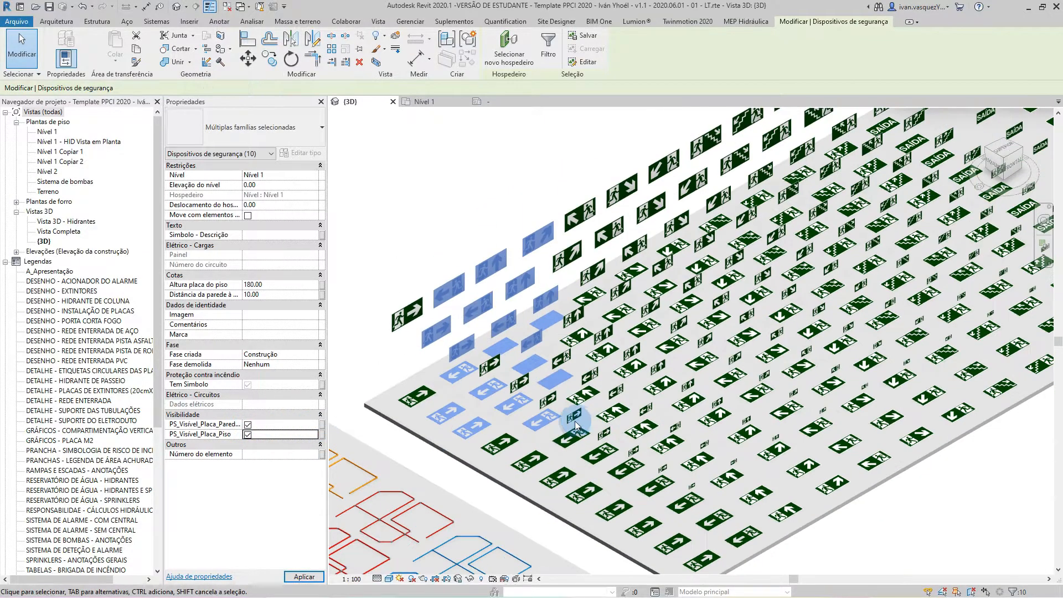
Step: Turn off the wall sign visibility for the 9º SS sign and the first red extinguisher cabinet, leaving both deselected
{"action": "scroll", "coordinate": [554, 332], "scroll_direction": "down", "scroll_amount": 3}
{"action": "scroll", "coordinate": [608, 285], "scroll_direction": "up", "scroll_amount": 2}
{"action": "scroll", "coordinate": [607, 285], "scroll_direction": "up", "scroll_amount": 2}
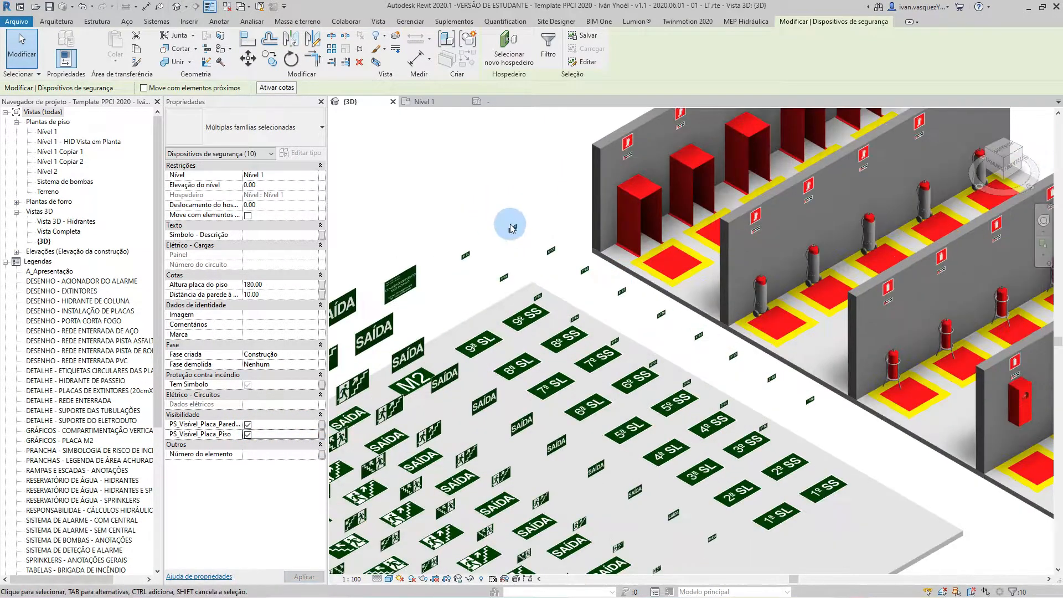
{"action": "left_click", "coordinate": [539, 238]}
{"action": "left_click", "coordinate": [641, 207], "text": "ctrl"}
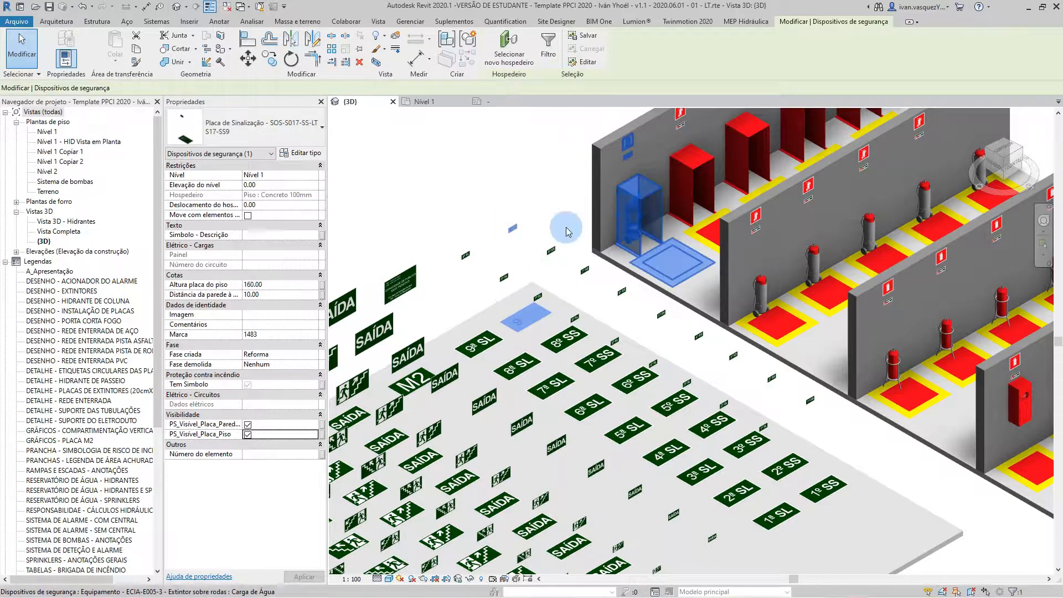
{"action": "scroll", "coordinate": [562, 261], "scroll_direction": "down", "scroll_amount": 3}
{"action": "scroll", "coordinate": [573, 275], "scroll_direction": "up", "scroll_amount": 4}
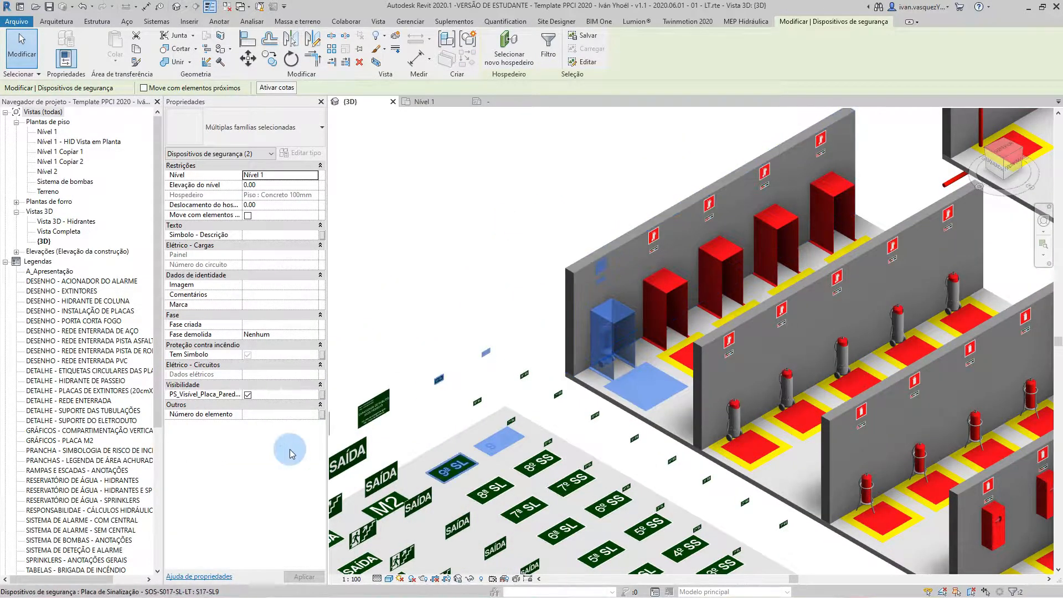
{"action": "left_click", "coordinate": [247, 394]}
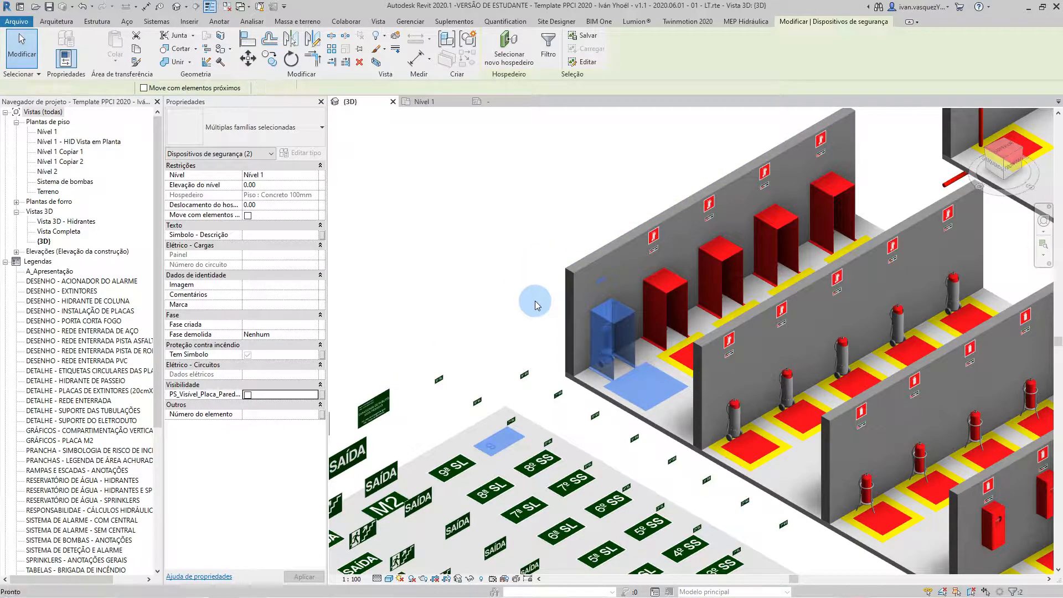
{"action": "left_click", "coordinate": [580, 258]}
Step: Turn off both wall sign visibilities and the floor painting for five extinguishers, one on each wall of the extinguisher display
{"action": "scroll", "coordinate": [581, 260], "scroll_direction": "down", "scroll_amount": 4}
{"action": "scroll", "coordinate": [587, 324], "scroll_direction": "up", "scroll_amount": 2}
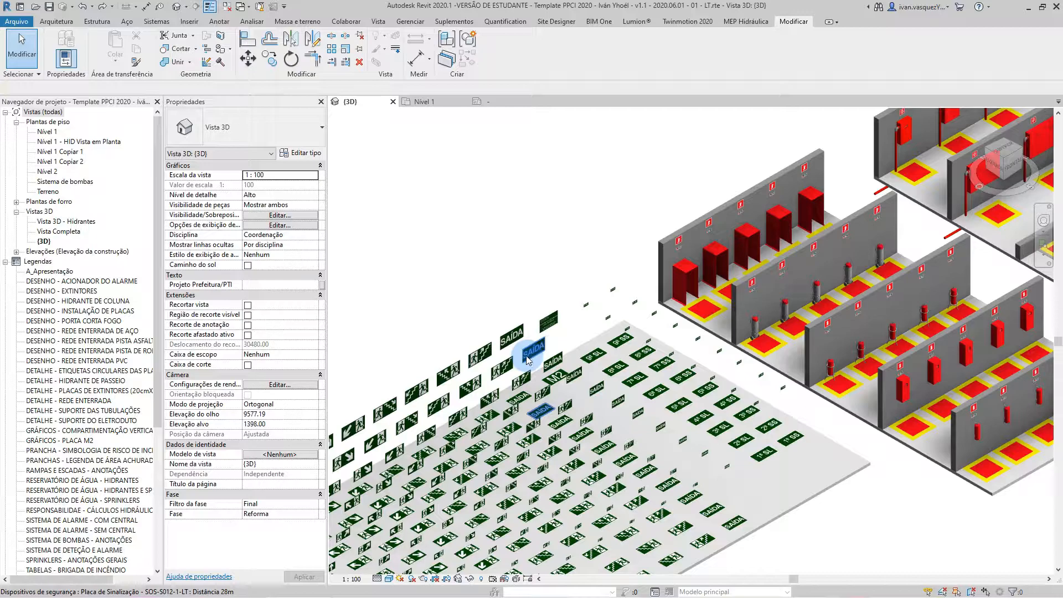
{"action": "scroll", "coordinate": [931, 345], "scroll_direction": "down", "scroll_amount": 1}
{"action": "middle_click_drag", "start_coordinate": [931, 346], "coordinate": [688, 401]}
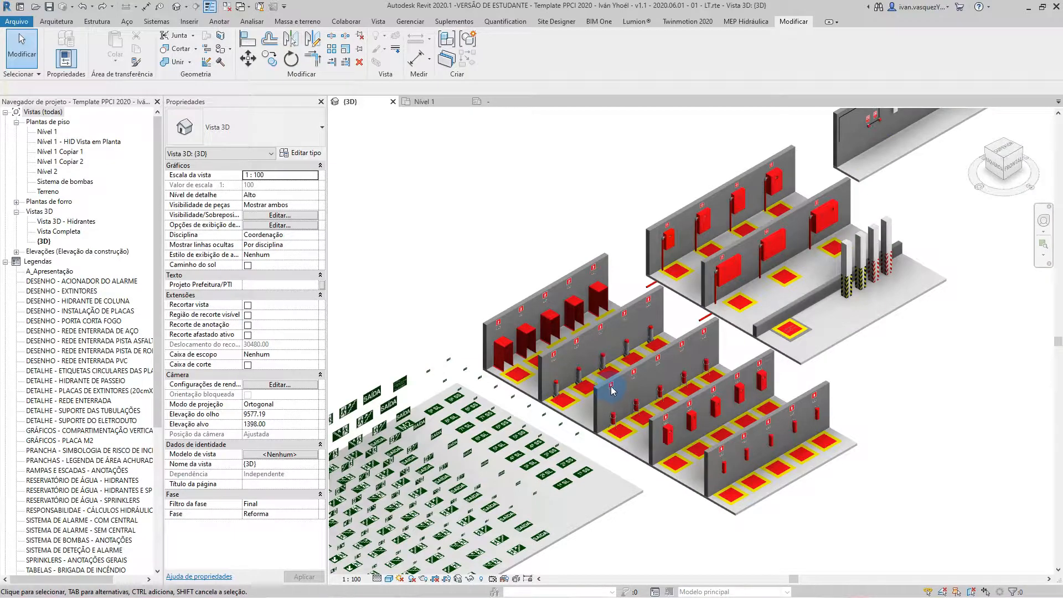
{"action": "scroll", "coordinate": [611, 390], "scroll_direction": "up", "scroll_amount": 3}
{"action": "middle_click_drag", "start_coordinate": [475, 219], "coordinate": [445, 140]}
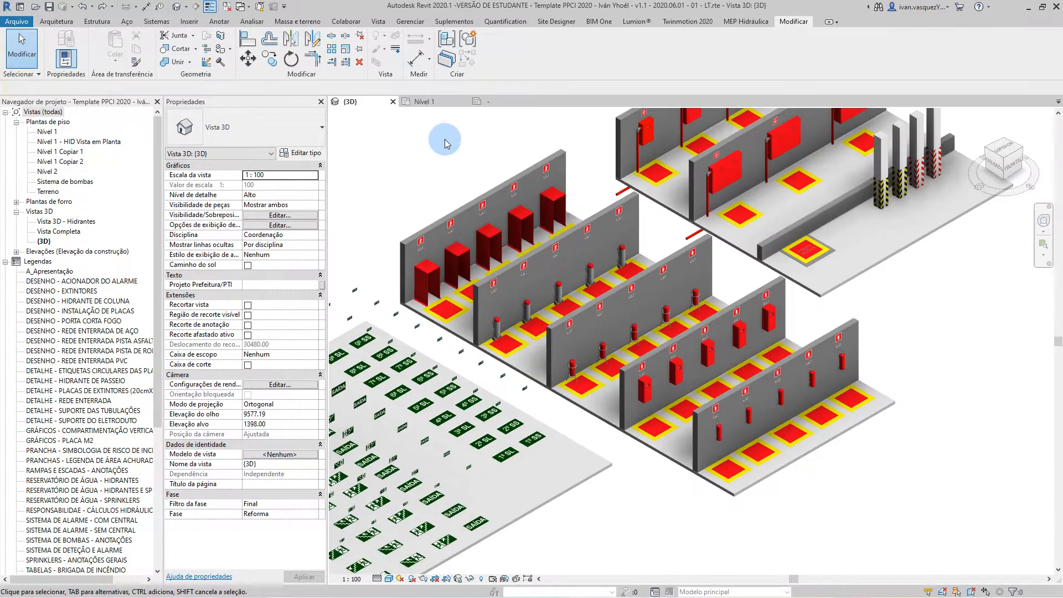
{"action": "left_click", "coordinate": [556, 203]}
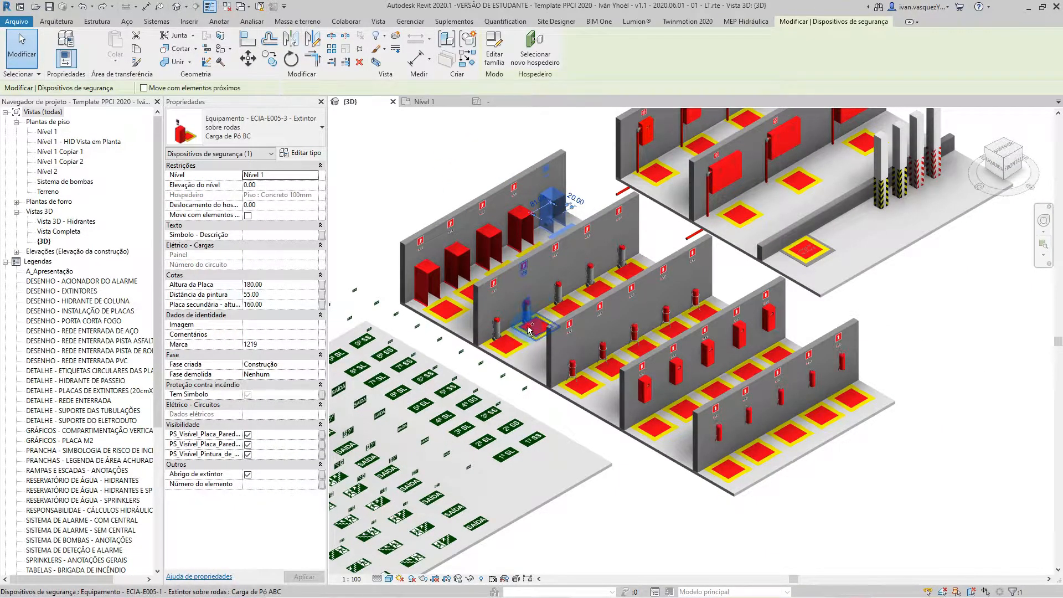
{"action": "left_click", "coordinate": [669, 323], "text": "ctrl"}
{"action": "left_click", "coordinate": [738, 340], "text": "ctrl"}
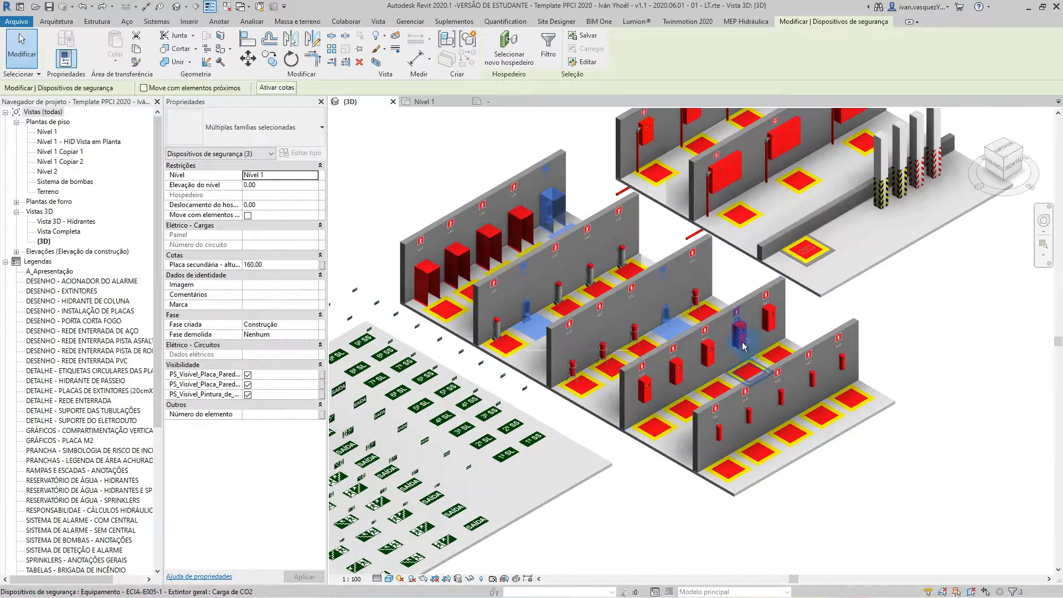
{"action": "left_click", "coordinate": [720, 471], "text": "ctrl"}
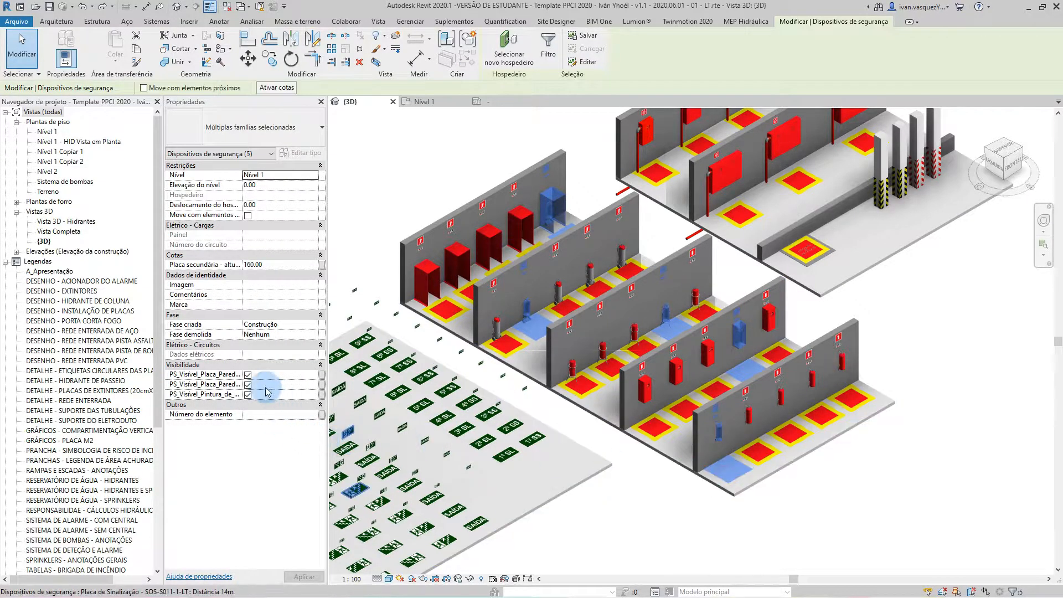
{"action": "left_click", "coordinate": [247, 375]}
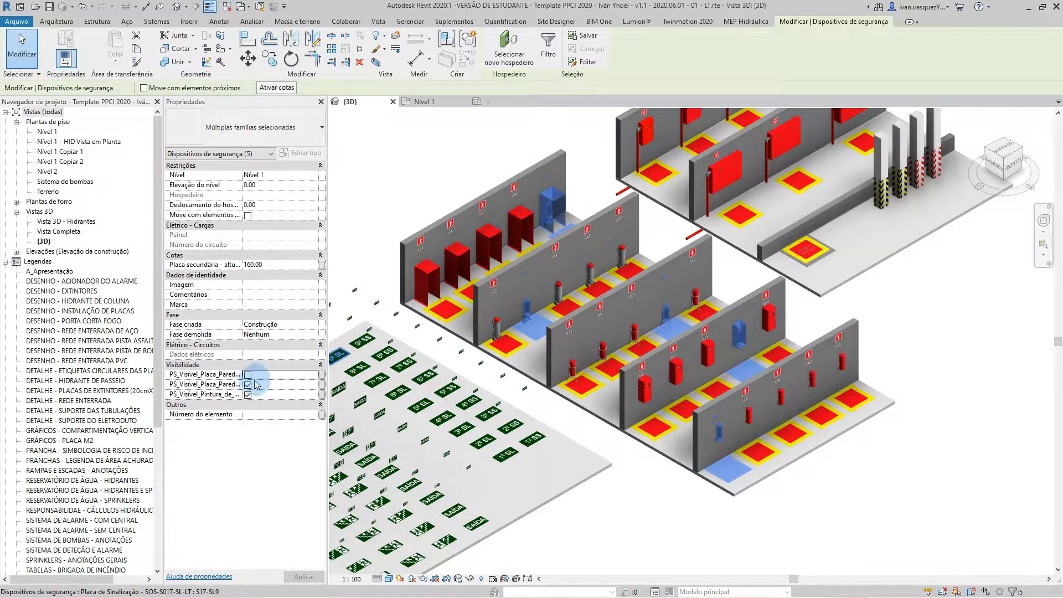
{"action": "left_click", "coordinate": [248, 375]}
{"action": "left_click", "coordinate": [248, 385]}
{"action": "left_click", "coordinate": [247, 394]}
{"action": "left_click", "coordinate": [247, 375]}
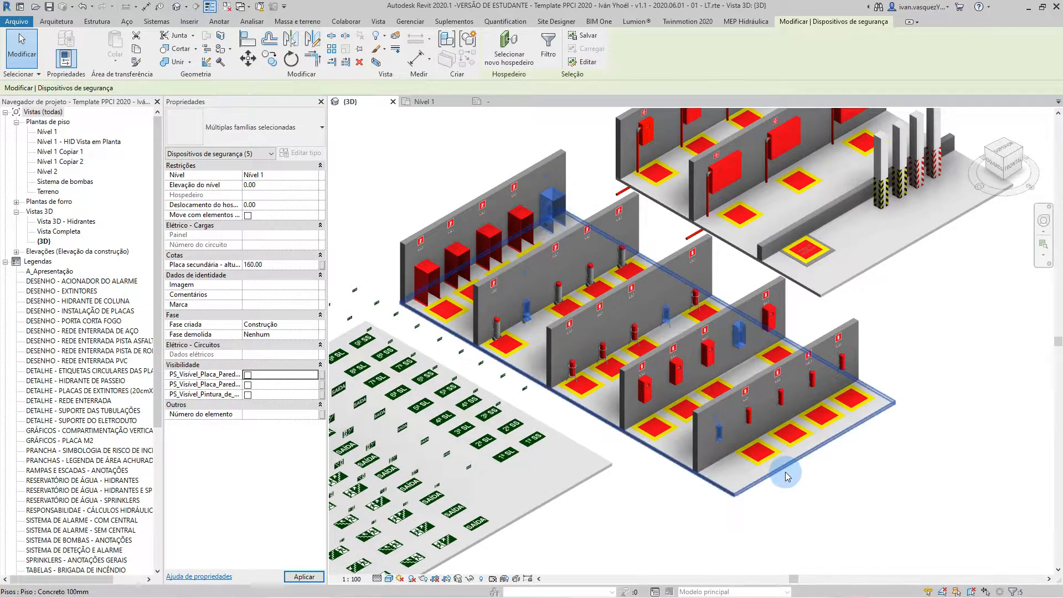
Step: Turn the floor painting and both wall signs back on for the five extinguishers and clear the selection
{"action": "left_click", "coordinate": [247, 395]}
{"action": "left_click", "coordinate": [248, 384]}
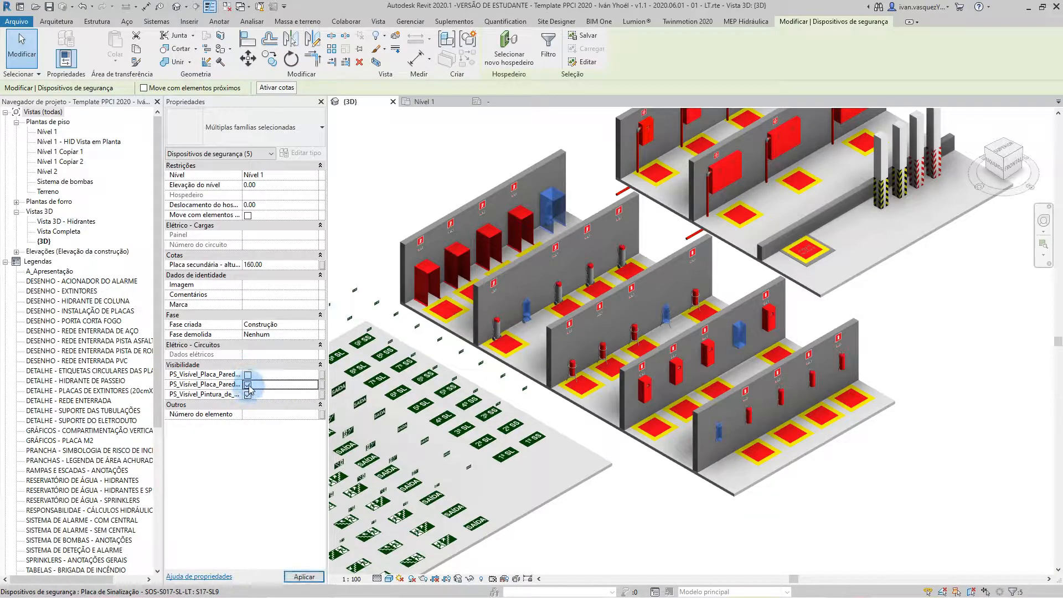
{"action": "left_click", "coordinate": [248, 375]}
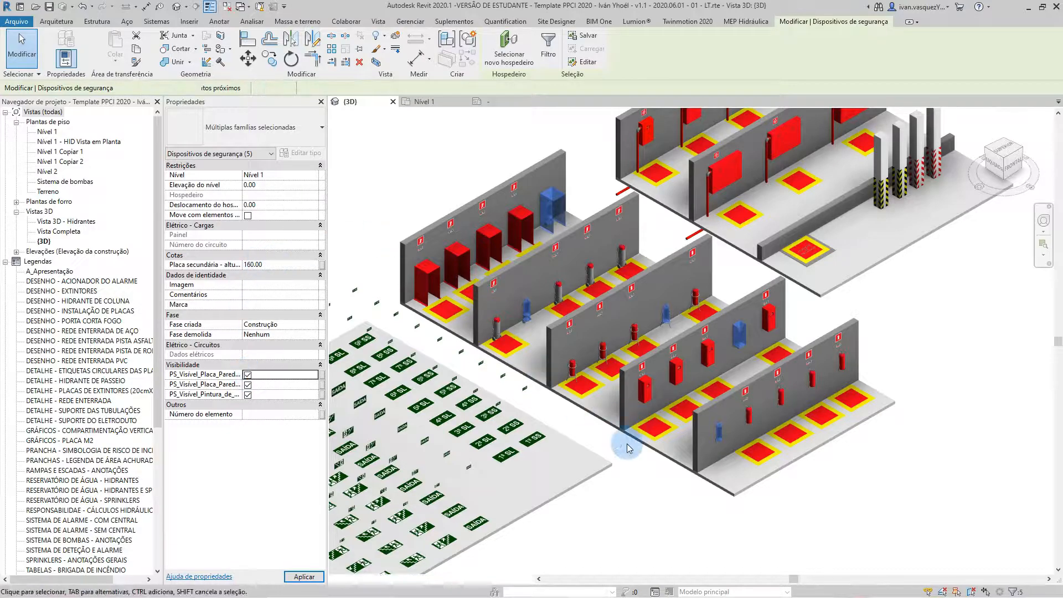
{"action": "scroll", "coordinate": [631, 437], "scroll_direction": "down", "scroll_amount": 3}
{"action": "scroll", "coordinate": [585, 303], "scroll_direction": "down", "scroll_amount": 3}
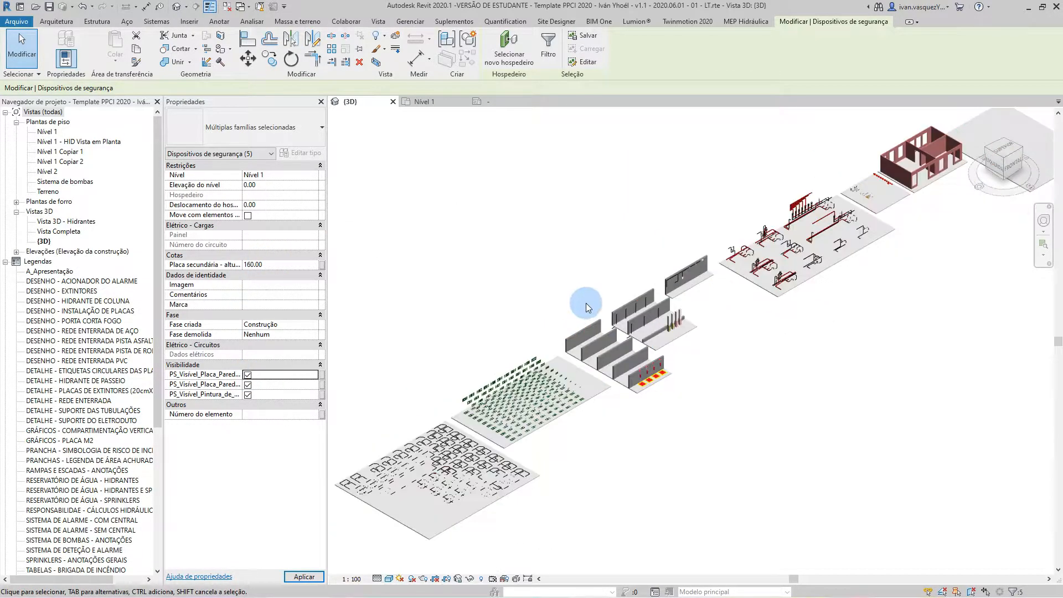
{"action": "left_click", "coordinate": [521, 271]}
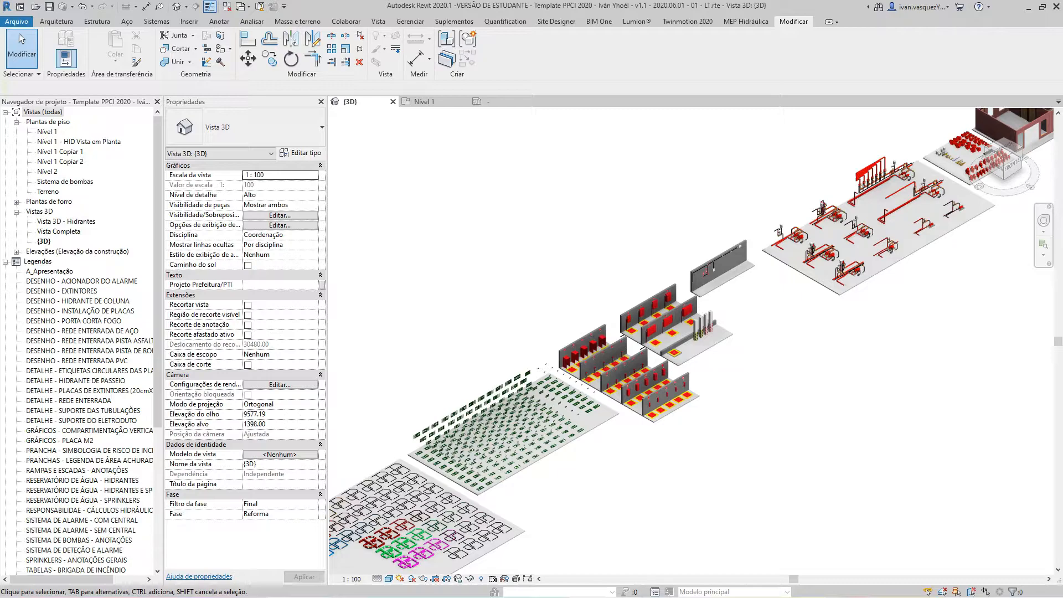
Step: Open the shared parameters editor and display the AMBIENTES parameter group
{"action": "left_click", "coordinate": [410, 22]}
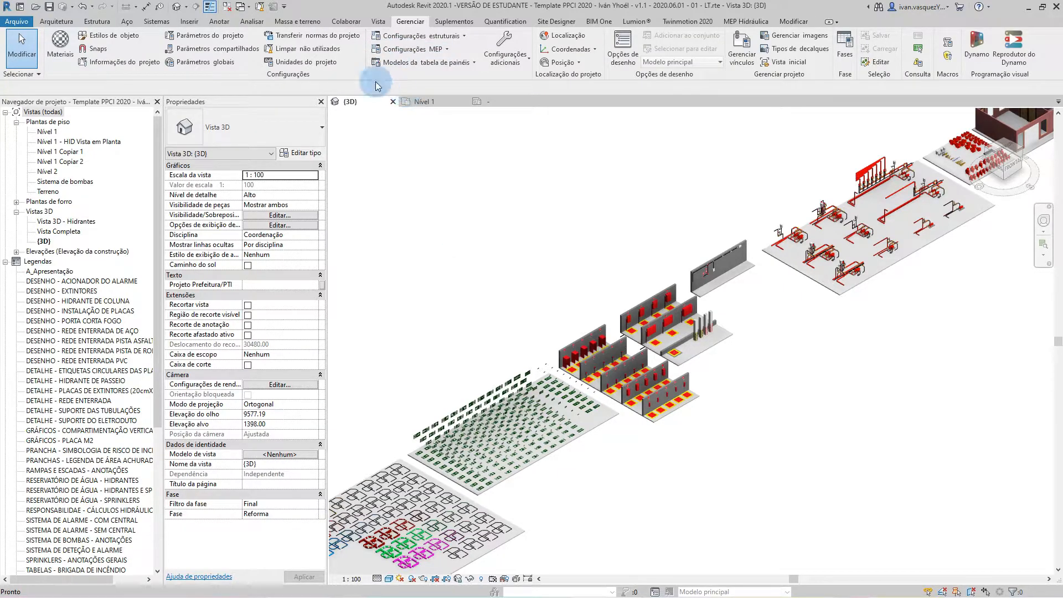
{"action": "left_click", "coordinate": [206, 36]}
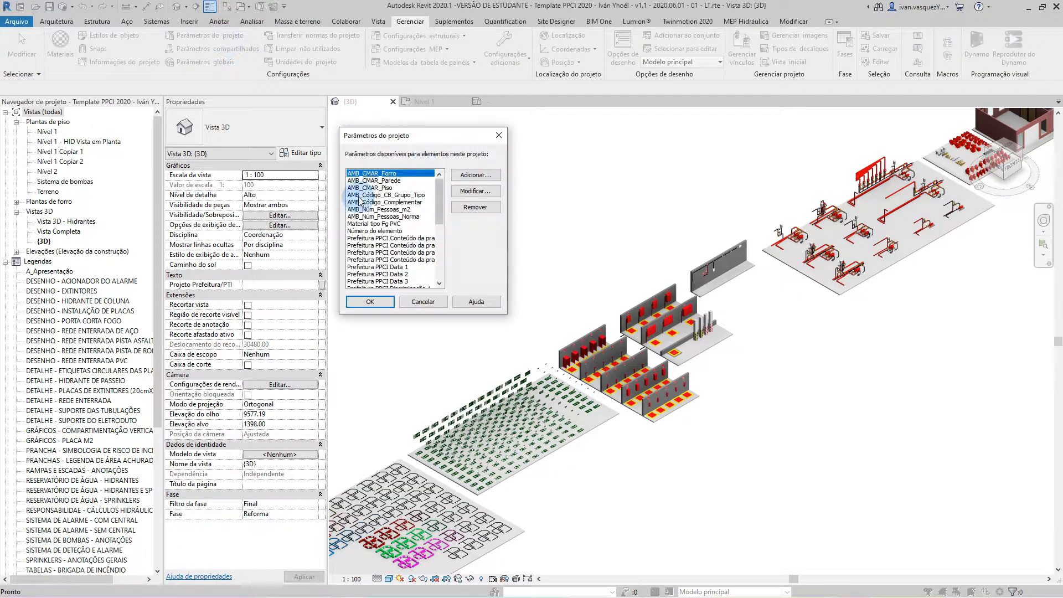
{"action": "left_click", "coordinate": [498, 136]}
{"action": "left_click", "coordinate": [203, 51]}
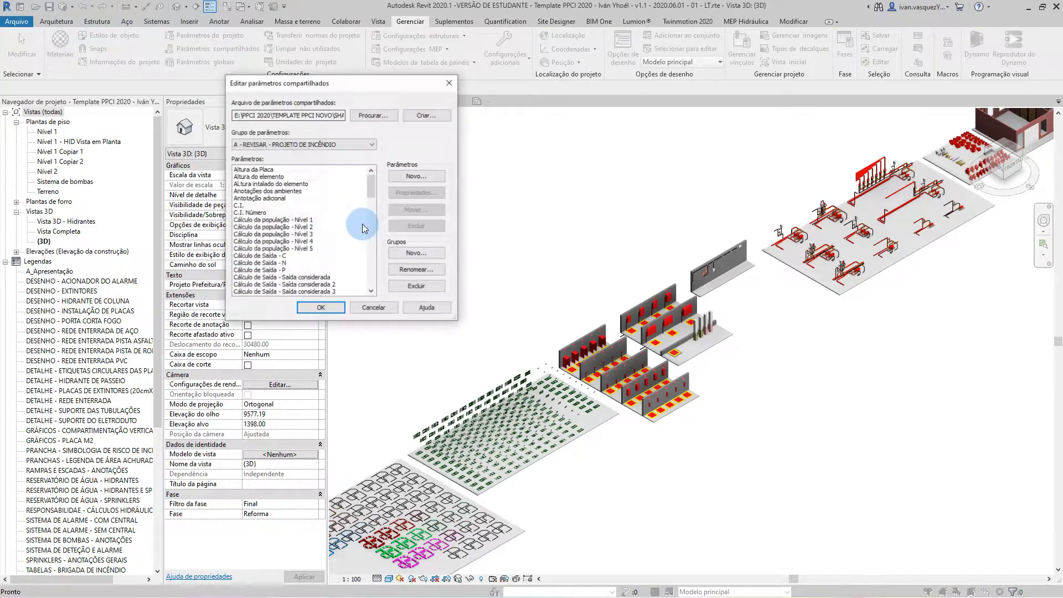
{"action": "left_click", "coordinate": [288, 145]}
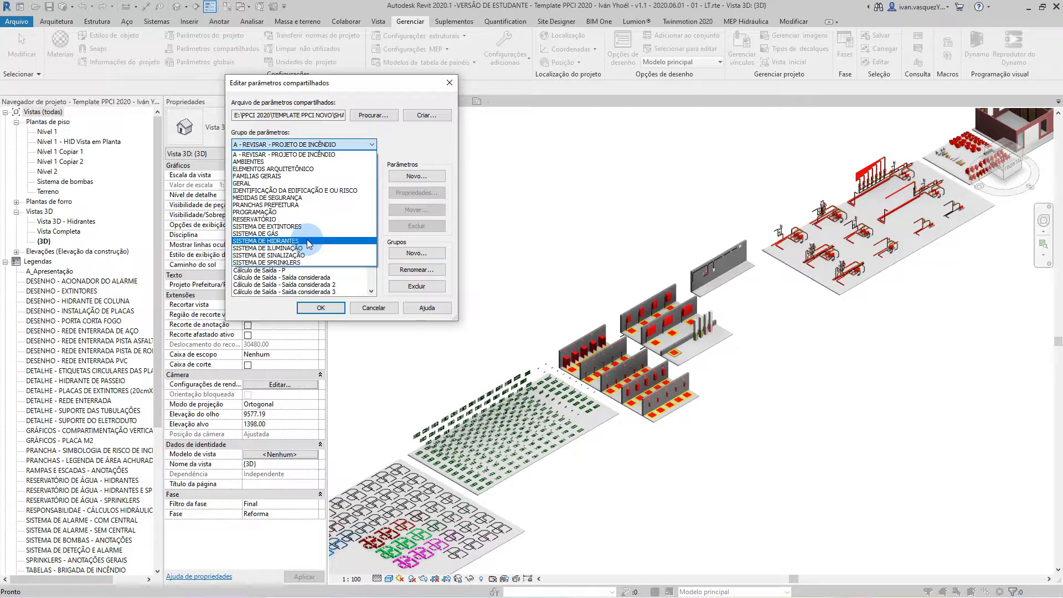
{"action": "left_click", "coordinate": [275, 166]}
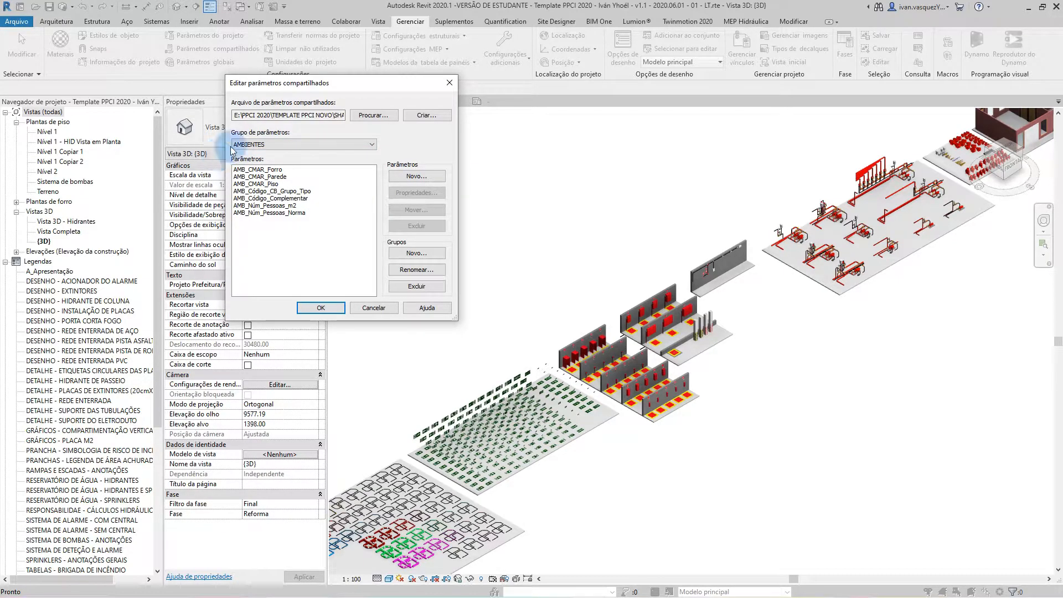
Step: Display the PROGRAMAÇÃO shared parameter group and review its general code and system type parameters
{"action": "left_click", "coordinate": [342, 144]}
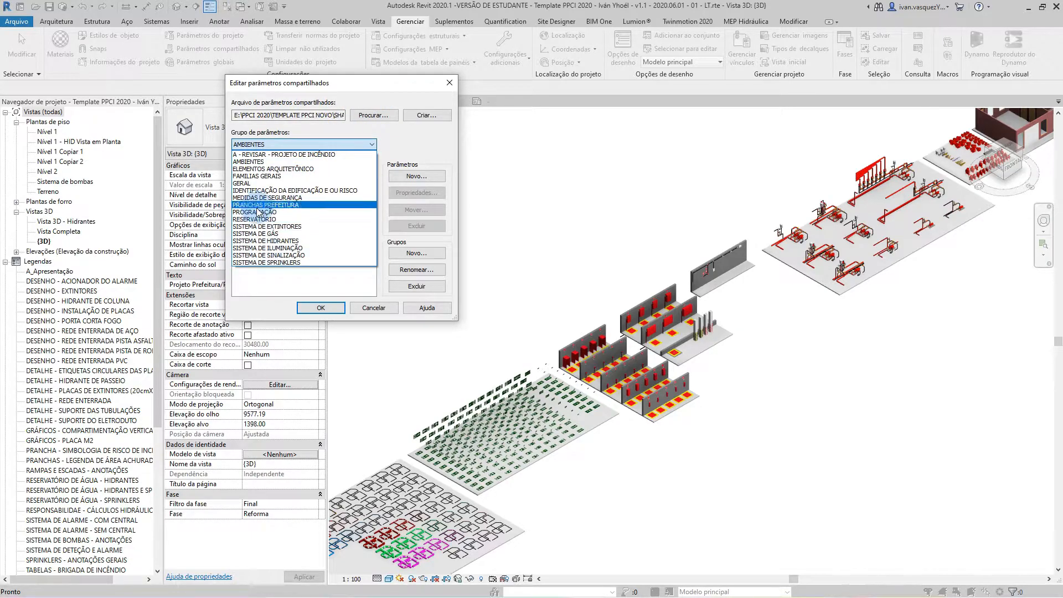
{"action": "left_click", "coordinate": [255, 212]}
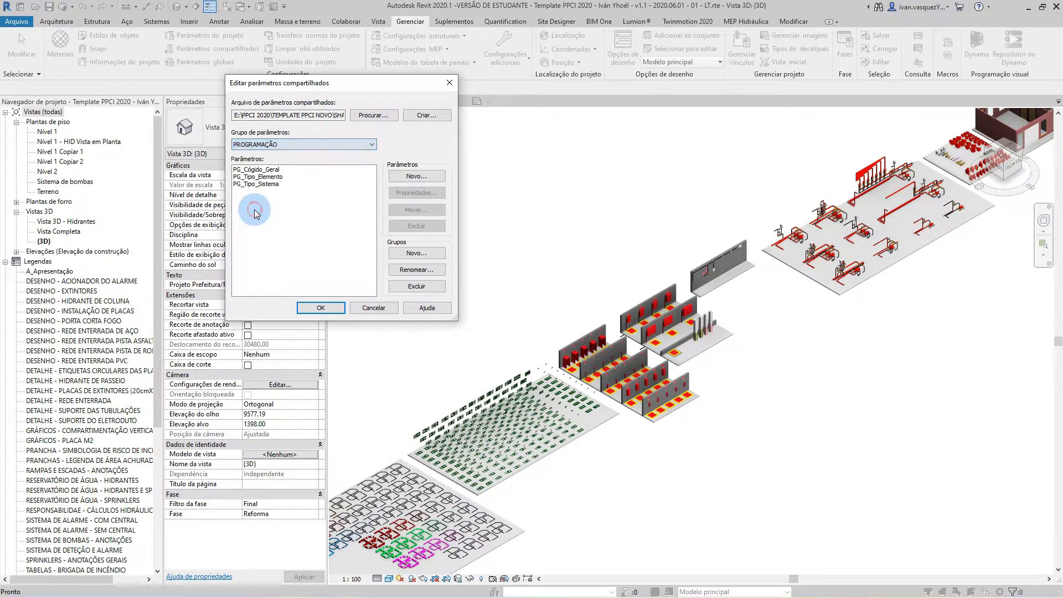
{"action": "left_click", "coordinate": [267, 170]}
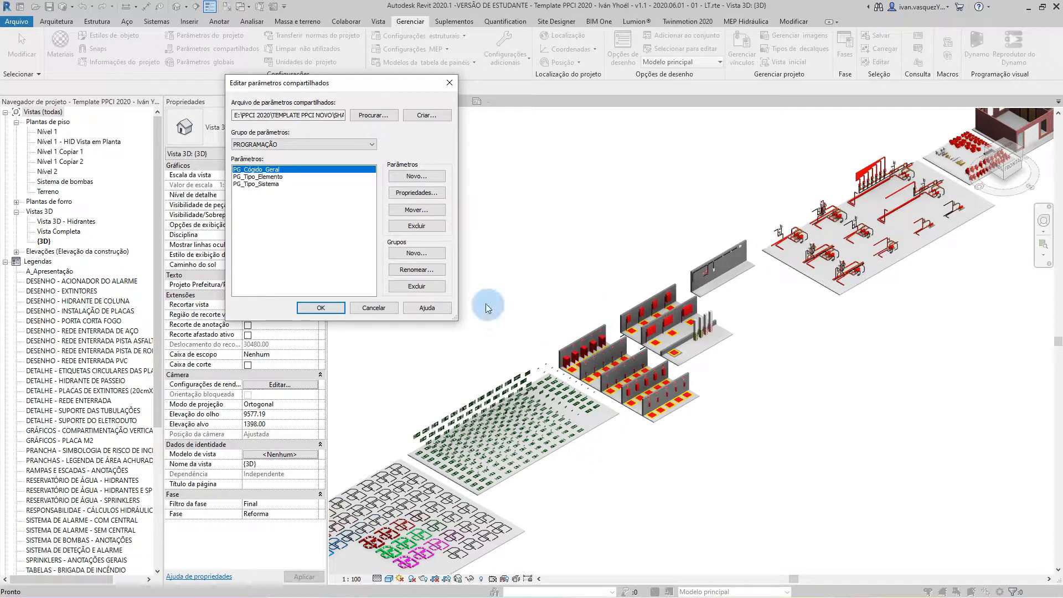
{"action": "left_click", "coordinate": [252, 184]}
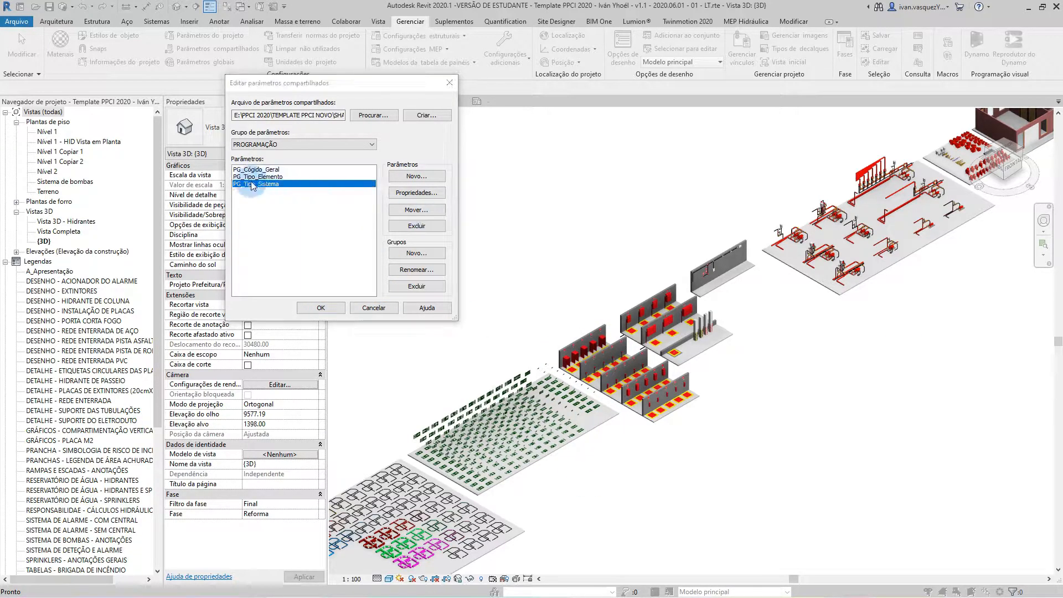
{"action": "left_click", "coordinate": [278, 183]}
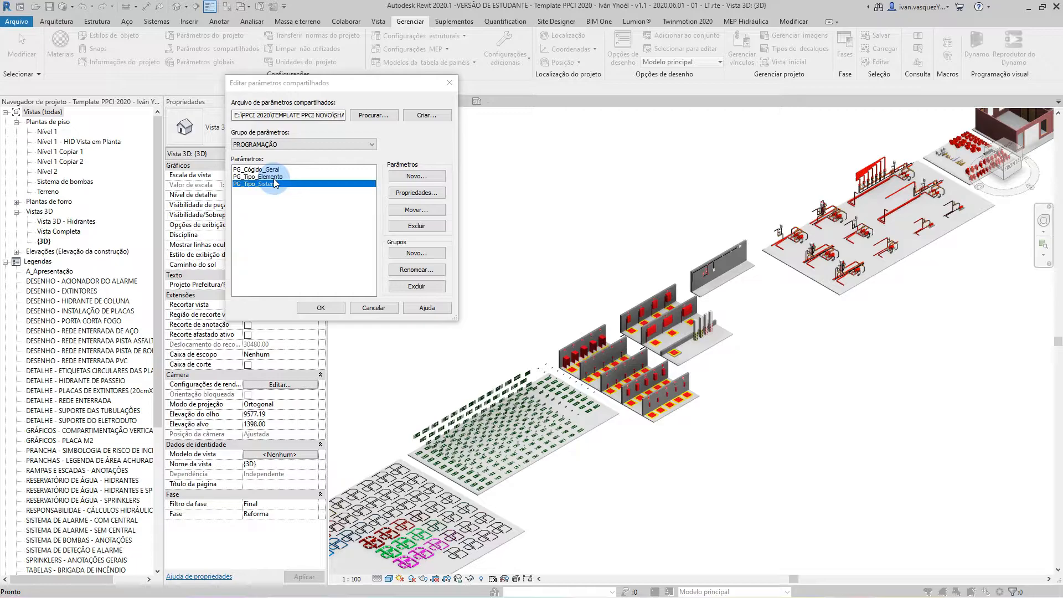
Step: Display the SISTEMA DE SINALIZAÇÃO group and review its parameters from PS_Código_da_Placa through PS_Visível_Pintura_de_Piso
{"action": "left_click", "coordinate": [307, 143]}
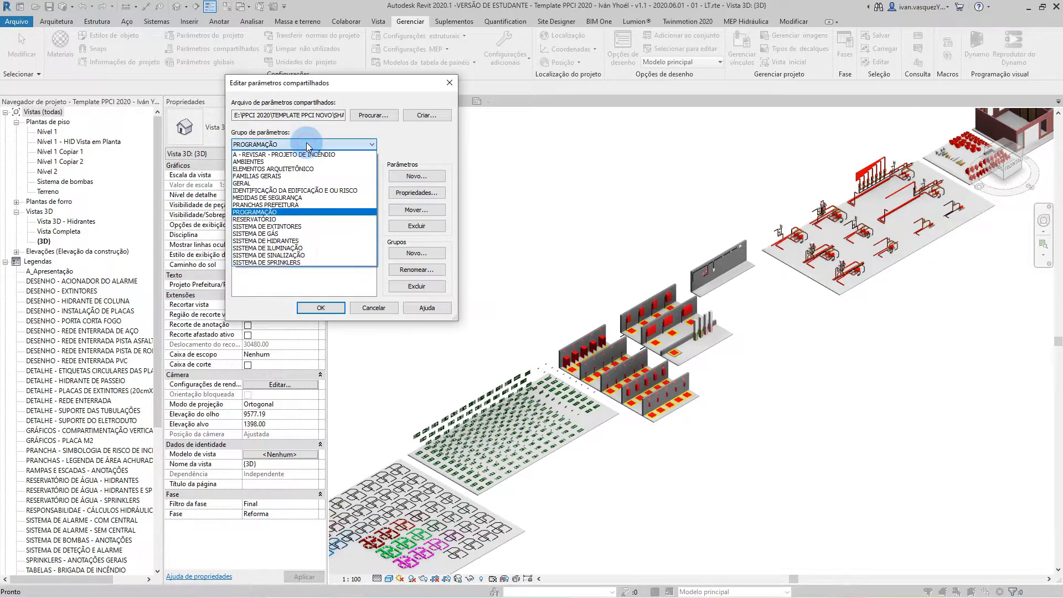
{"action": "left_click", "coordinate": [300, 255]}
{"action": "left_click", "coordinate": [280, 172]}
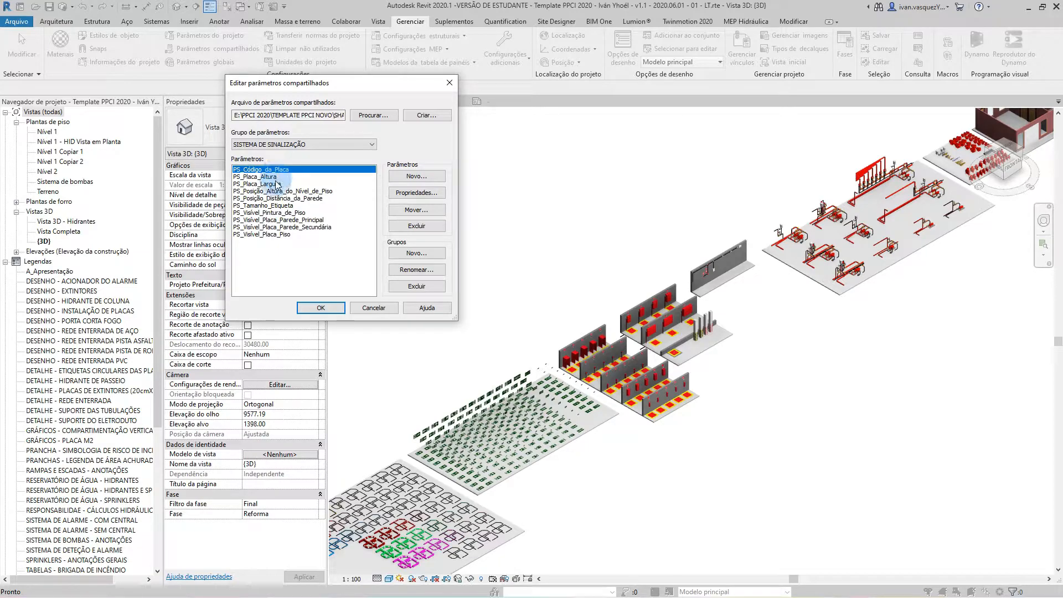
{"action": "left_click", "coordinate": [276, 184]}
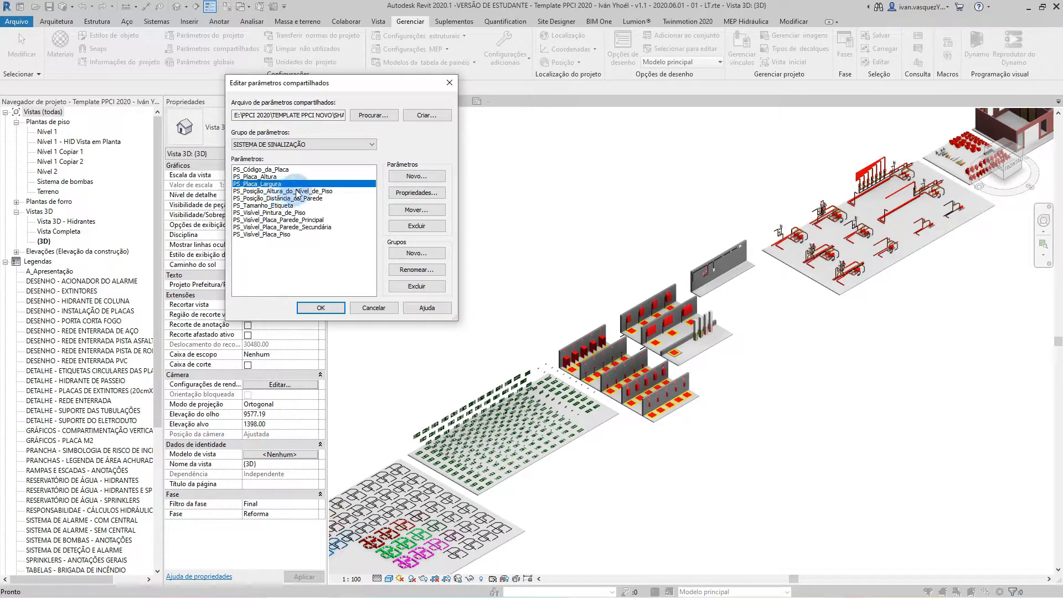
{"action": "left_click", "coordinate": [297, 191]}
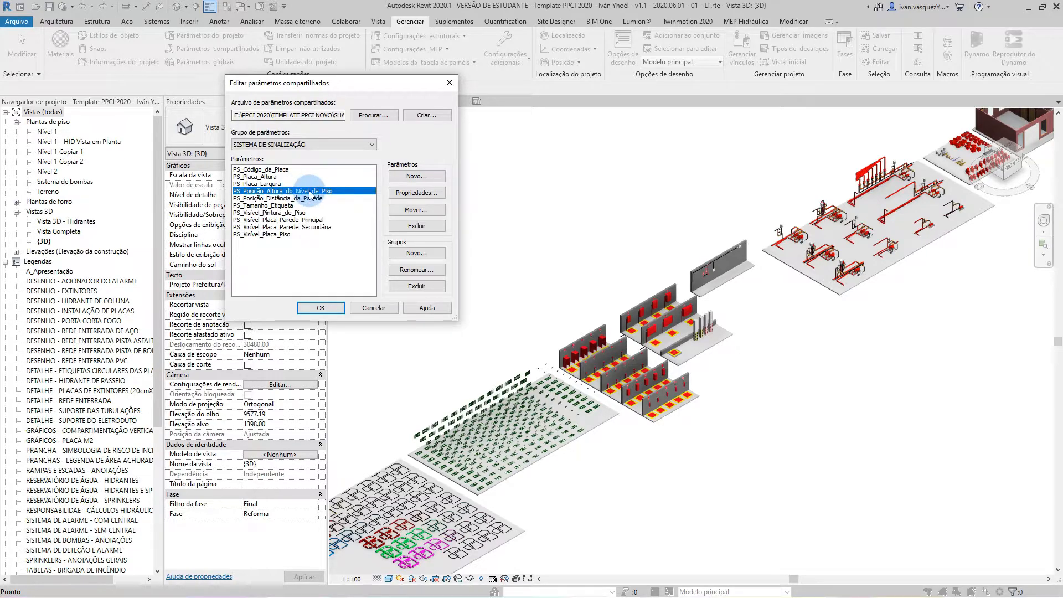
{"action": "left_click", "coordinate": [301, 198]}
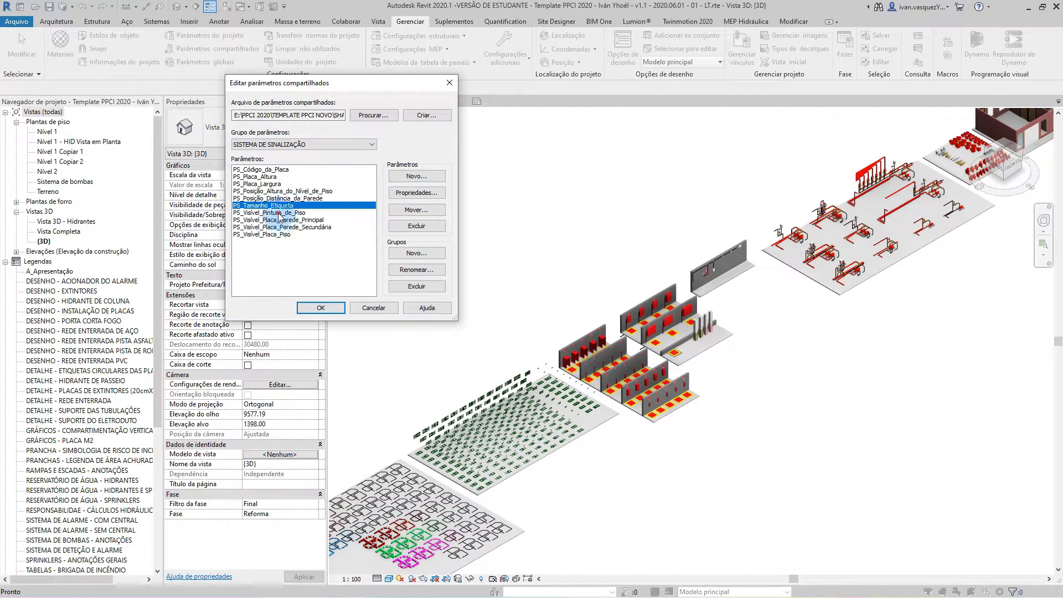
{"action": "left_click", "coordinate": [279, 213]}
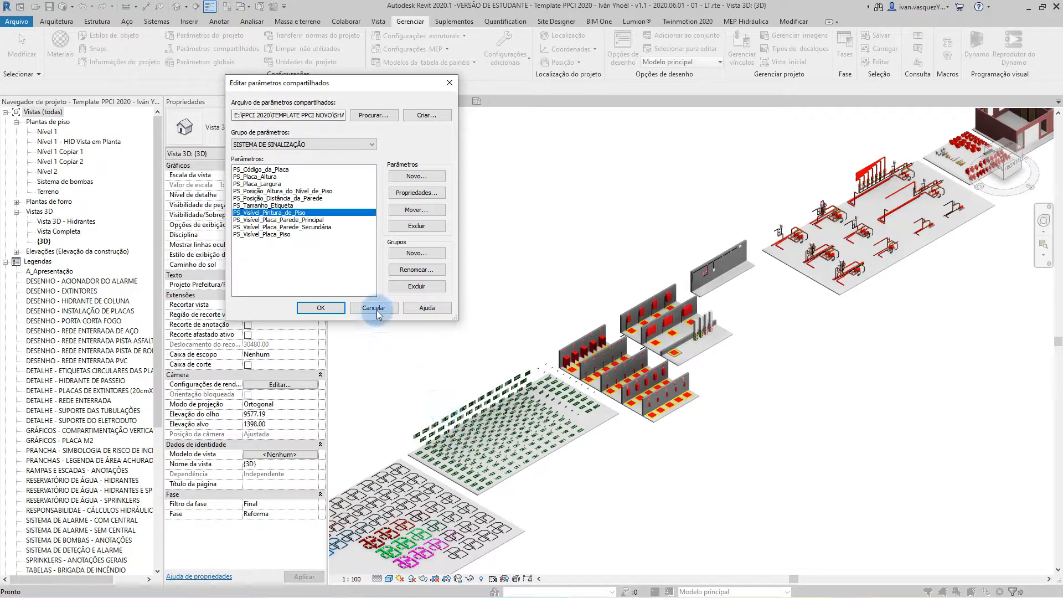
Step: Review the floor sign, floor painting and secondary wall sign visibility parameters in the SISTEMA DE SINALIZAÇÃO group
{"action": "left_click", "coordinate": [273, 236]}
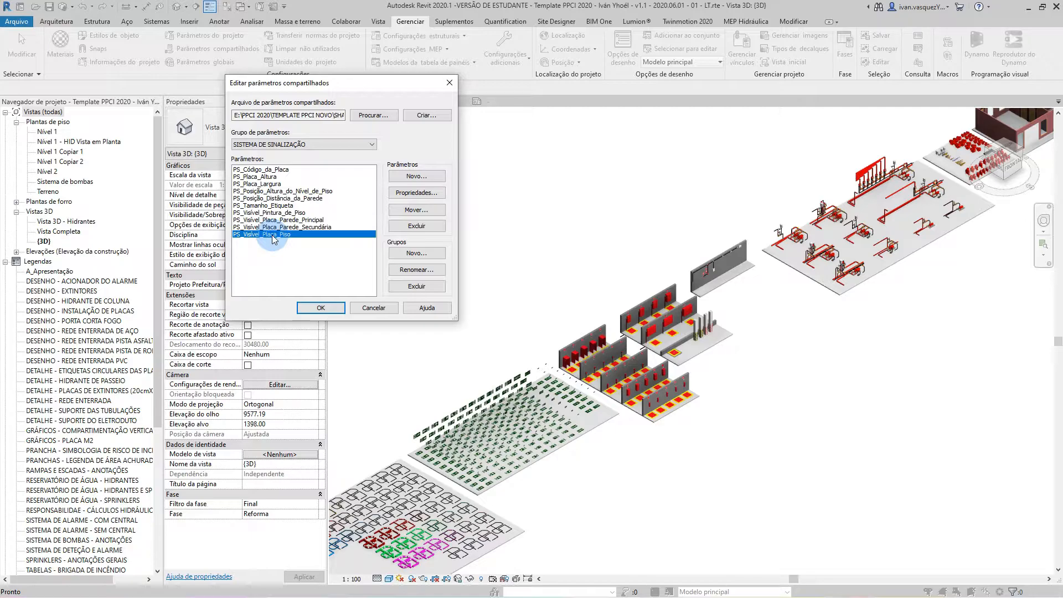
{"action": "left_click", "coordinate": [280, 213]}
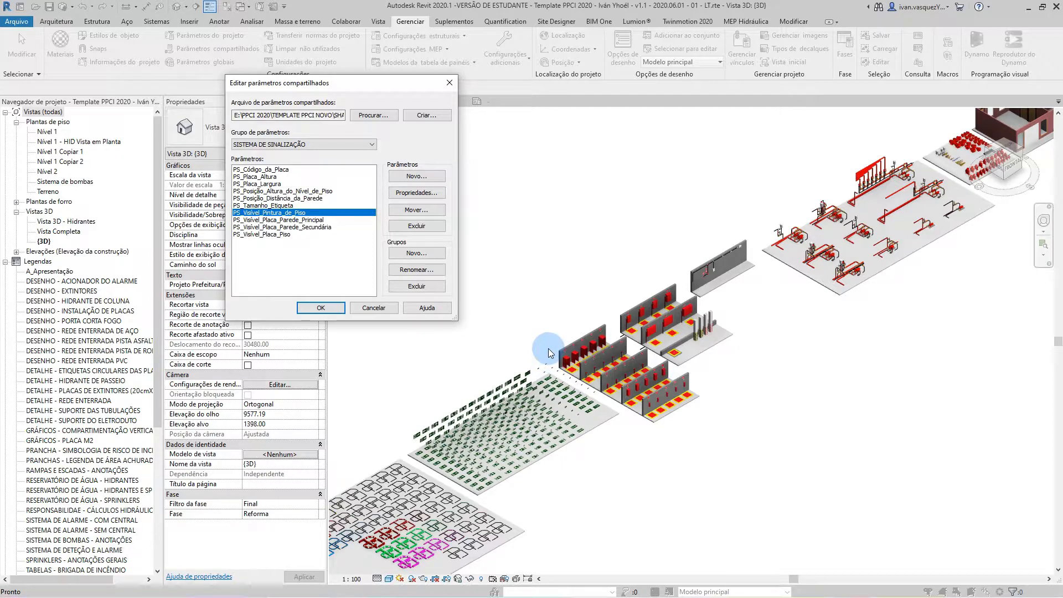
{"action": "left_click", "coordinate": [322, 228]}
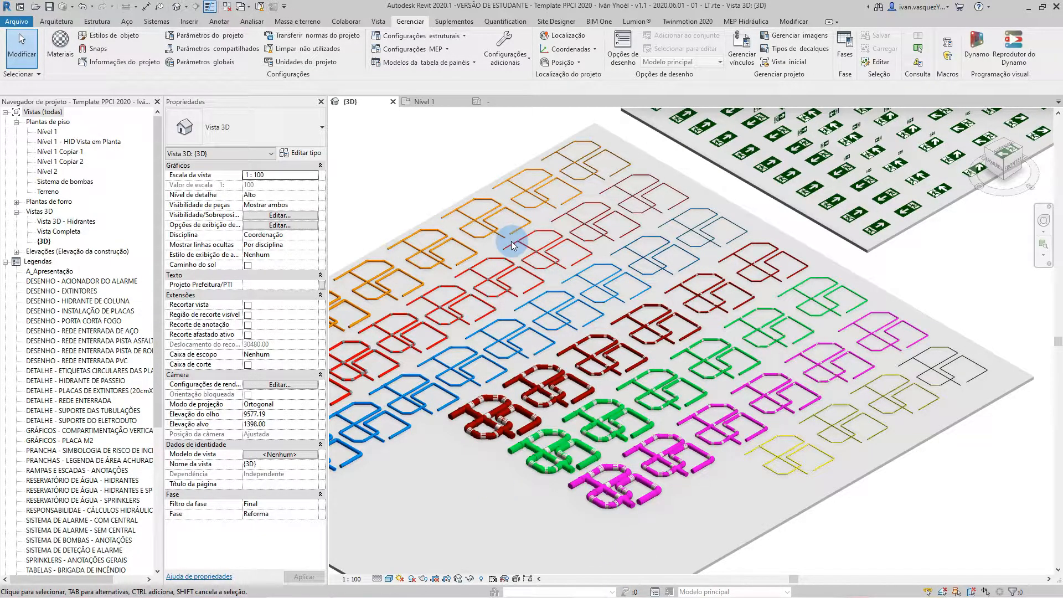
Step: Examine the pipe and fitting samples in the 3D view, from the yellow and magenta systems across to the red and orange ones
{"action": "scroll", "coordinate": [872, 497], "scroll_direction": "up", "scroll_amount": 6}
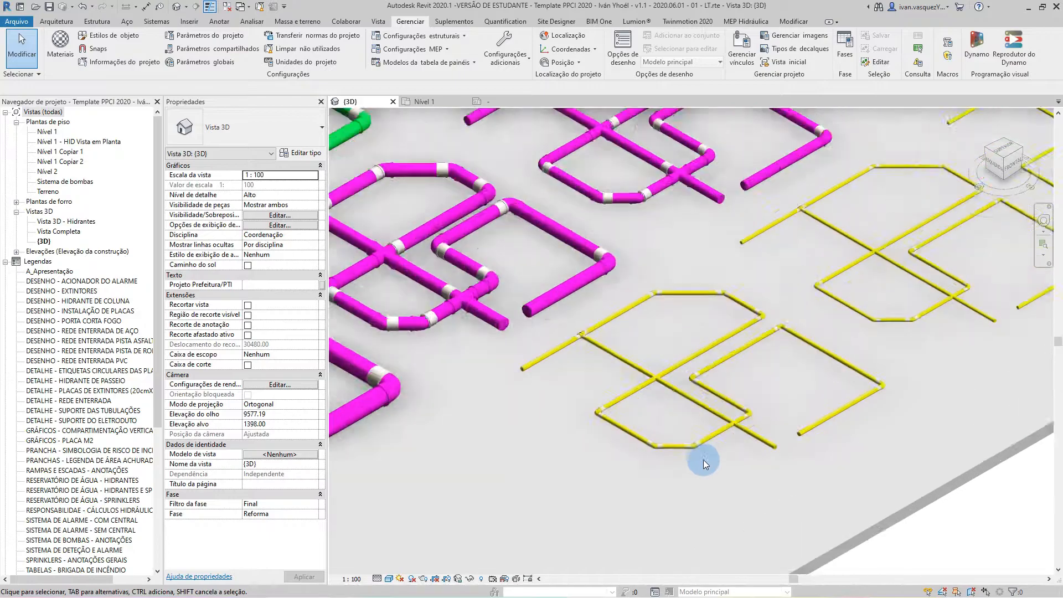
{"action": "scroll", "coordinate": [557, 313], "scroll_direction": "down", "scroll_amount": 6}
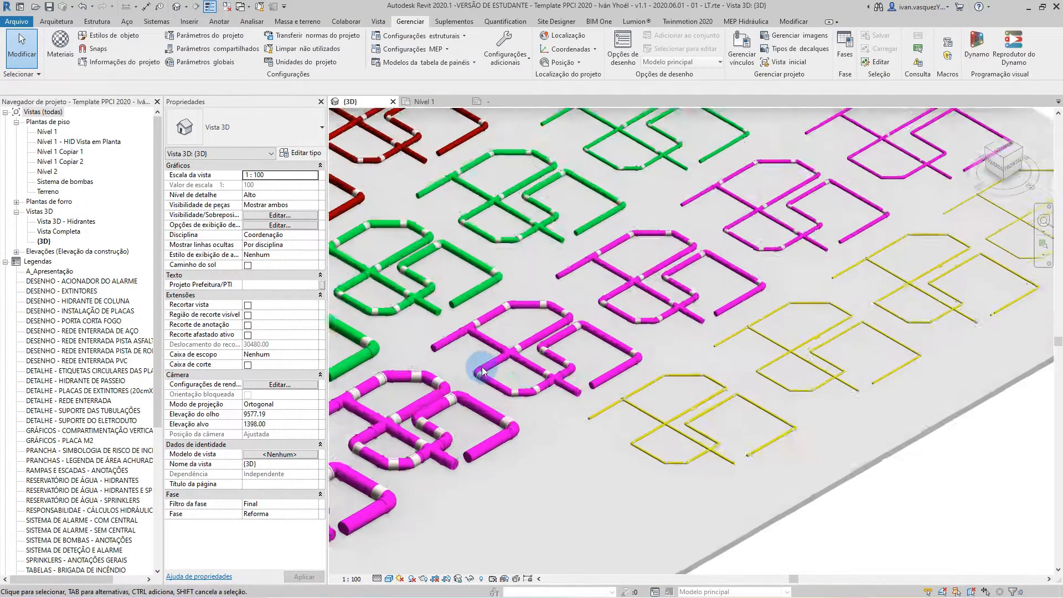
{"action": "scroll", "coordinate": [498, 357], "scroll_direction": "up", "scroll_amount": 5}
{"action": "scroll", "coordinate": [834, 416], "scroll_direction": "down", "scroll_amount": 3}
{"action": "scroll", "coordinate": [591, 336], "scroll_direction": "up", "scroll_amount": 3}
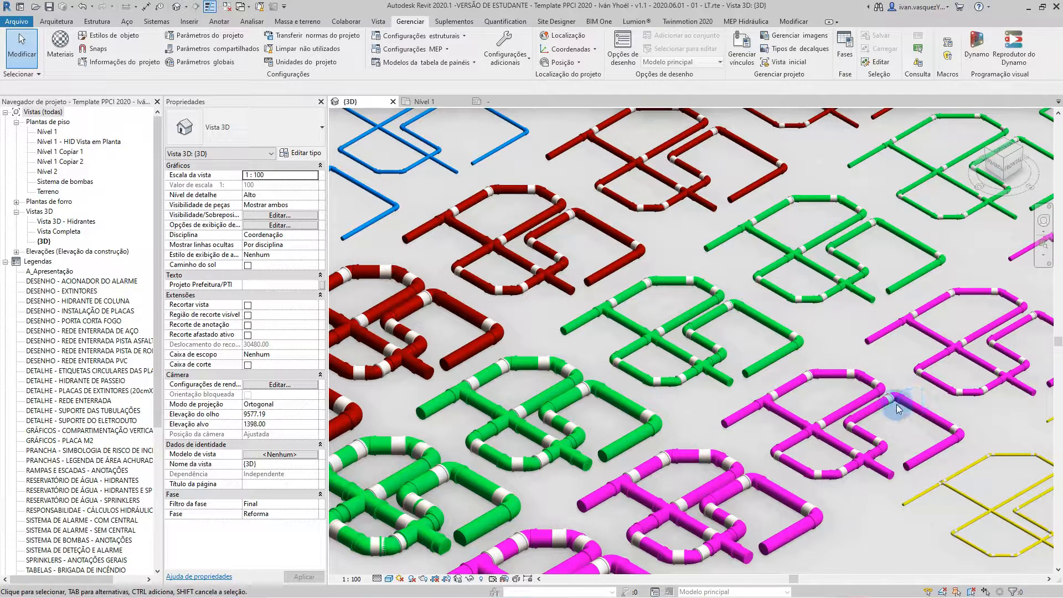
{"action": "scroll", "coordinate": [889, 450], "scroll_direction": "down", "scroll_amount": 4}
{"action": "scroll", "coordinate": [715, 331], "scroll_direction": "up", "scroll_amount": 5}
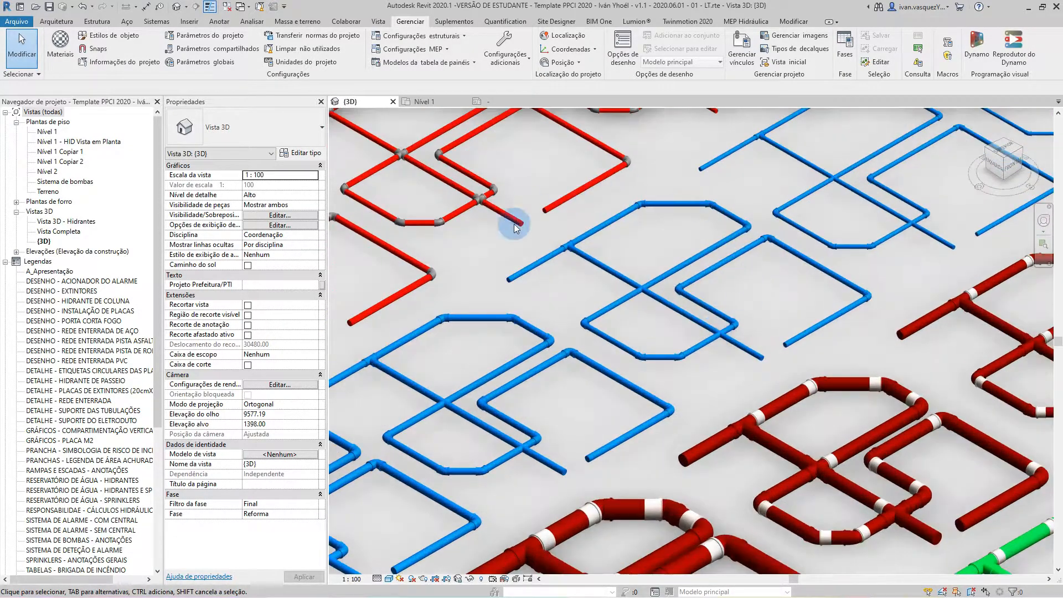
{"action": "scroll", "coordinate": [722, 456], "scroll_direction": "down", "scroll_amount": 4}
{"action": "scroll", "coordinate": [501, 277], "scroll_direction": "up", "scroll_amount": 5}
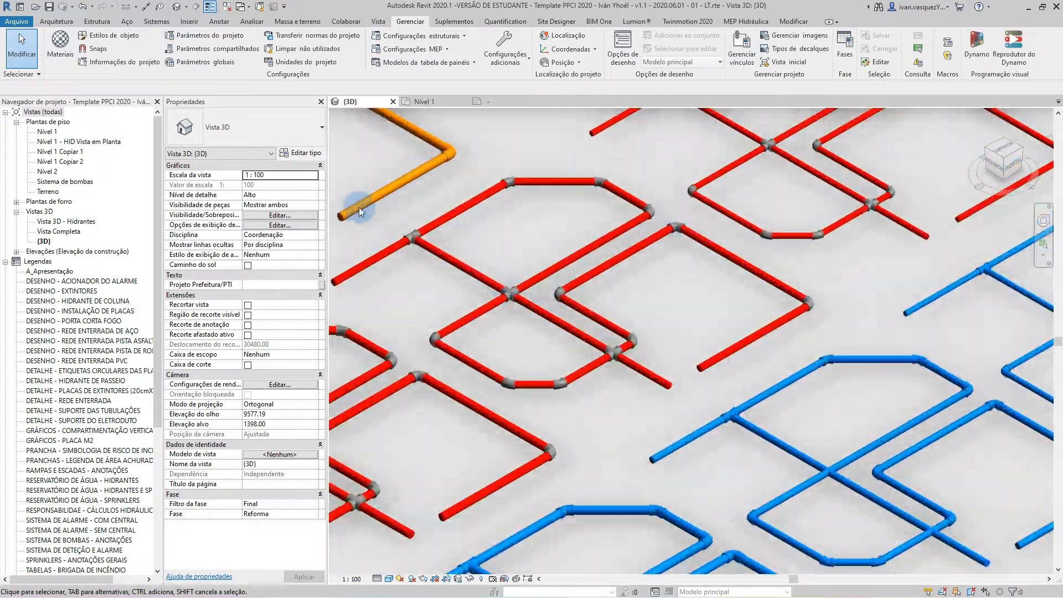
{"action": "scroll", "coordinate": [676, 304], "scroll_direction": "down", "scroll_amount": 4}
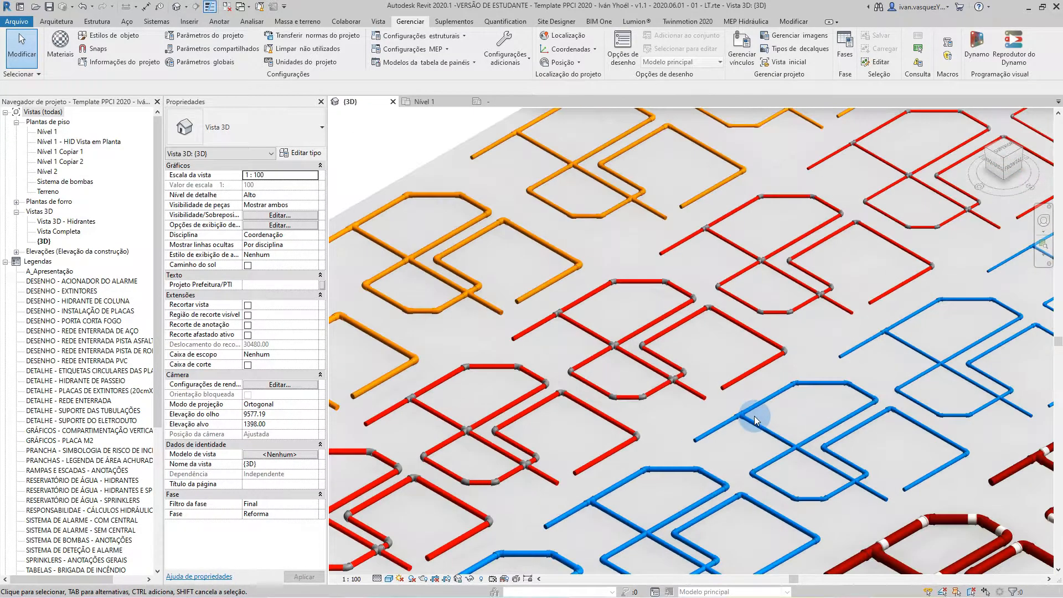
{"action": "scroll", "coordinate": [409, 228], "scroll_direction": "up", "scroll_amount": 5}
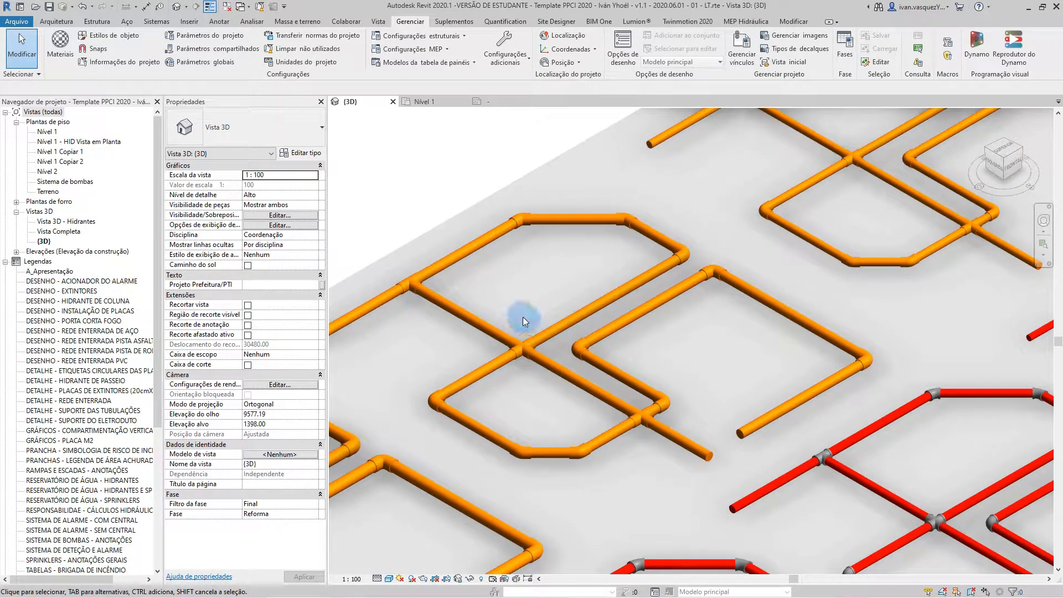
{"action": "scroll", "coordinate": [487, 275], "scroll_direction": "down", "scroll_amount": 5}
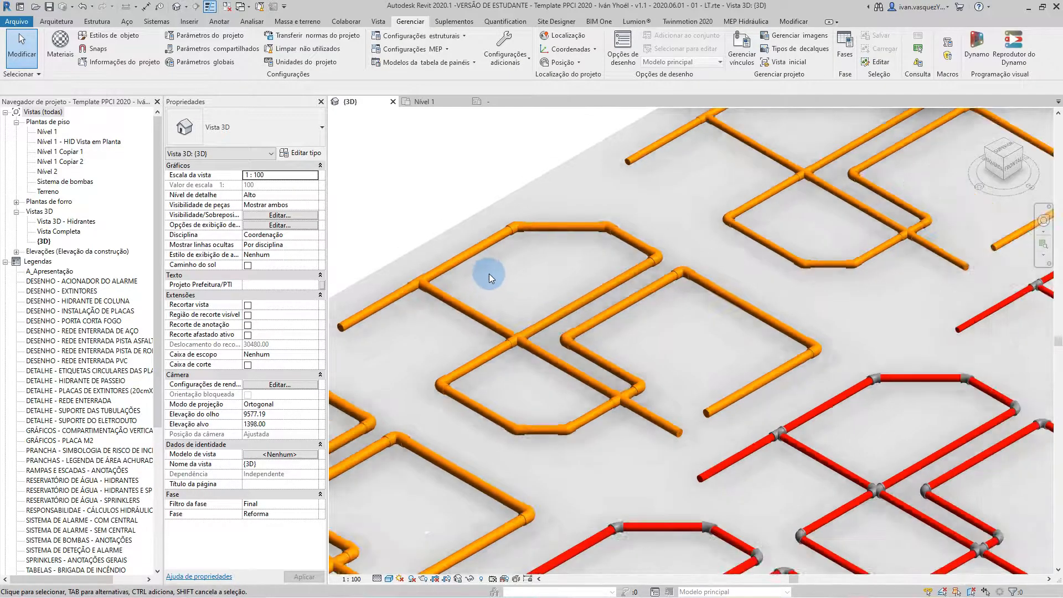
{"action": "scroll", "coordinate": [479, 467], "scroll_direction": "down", "scroll_amount": 3}
{"action": "scroll", "coordinate": [449, 389], "scroll_direction": "up", "scroll_amount": 4}
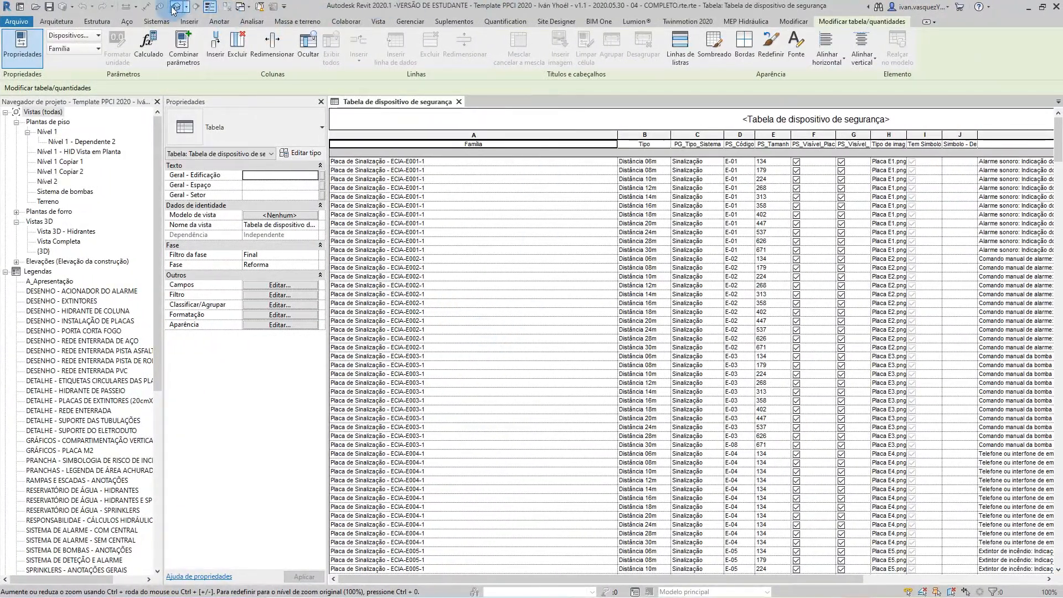
Step: Open the 3D view of the COMPLETO template and select the central block of red signs to show their wall and floor visibility options
{"action": "left_click", "coordinate": [180, 8]}
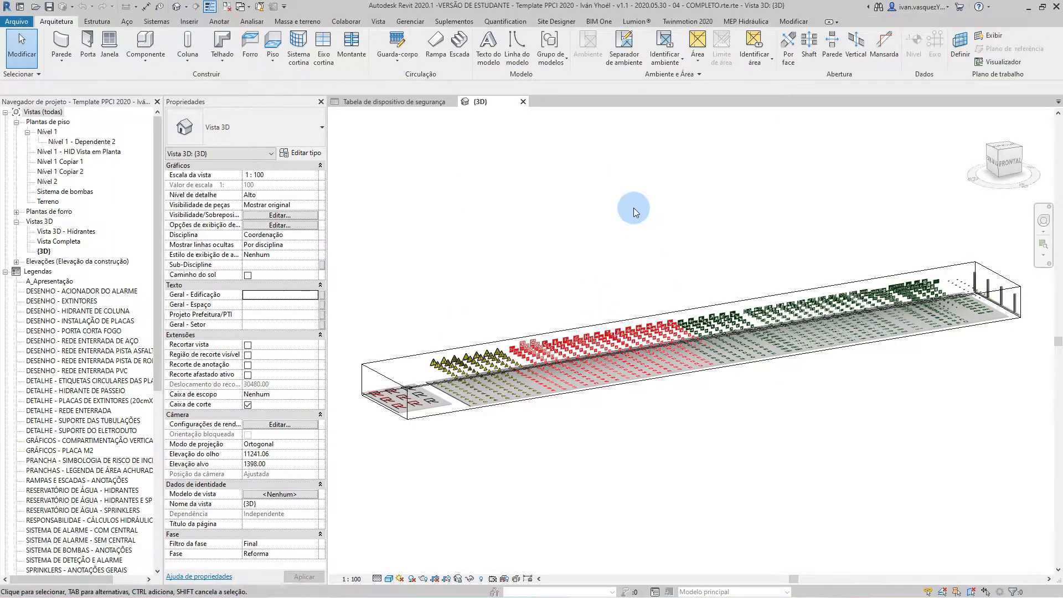
{"action": "middle_click_drag", "start_coordinate": [513, 416], "coordinate": [598, 397], "text": "shift"}
{"action": "scroll", "coordinate": [598, 398], "scroll_direction": "up", "scroll_amount": 5}
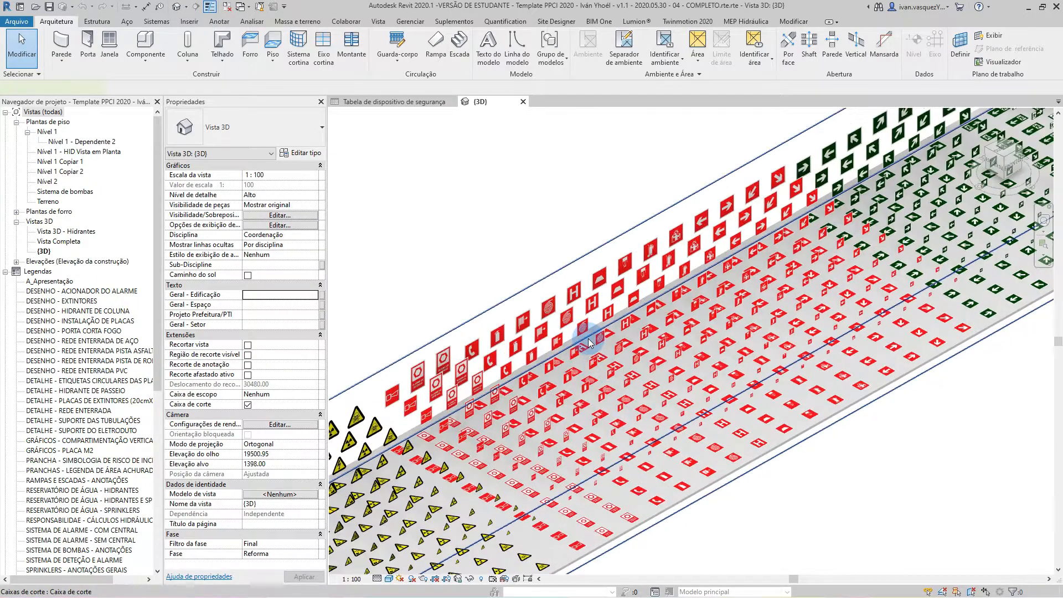
{"action": "left_click", "coordinate": [608, 346]}
{"action": "left_click", "coordinate": [618, 354]}
{"action": "left_click_drag", "start_coordinate": [462, 136], "coordinate": [840, 559]}
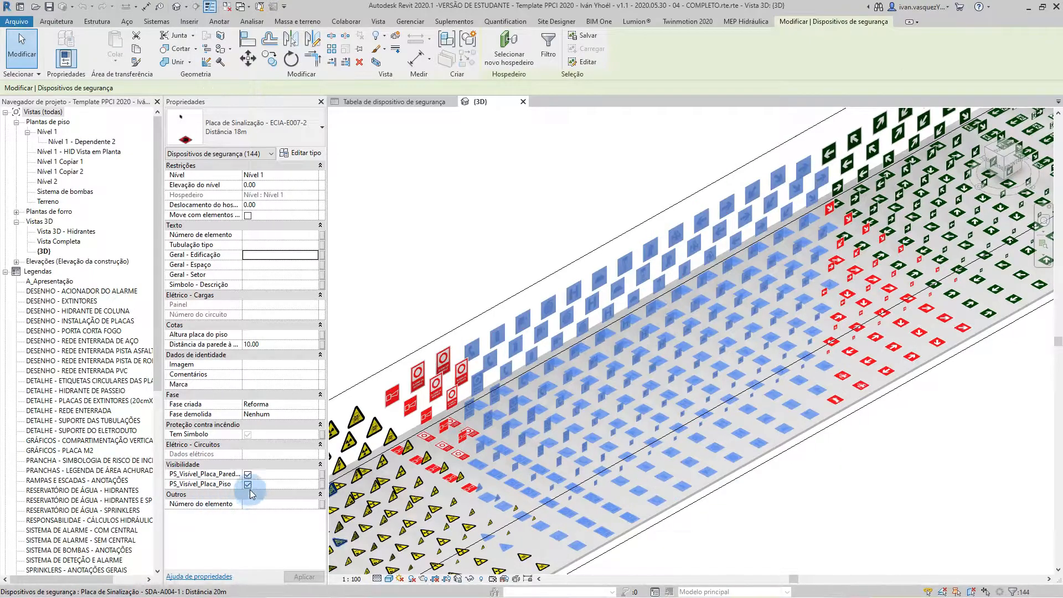
{"action": "scroll", "coordinate": [784, 326], "scroll_direction": "down", "scroll_amount": 2}
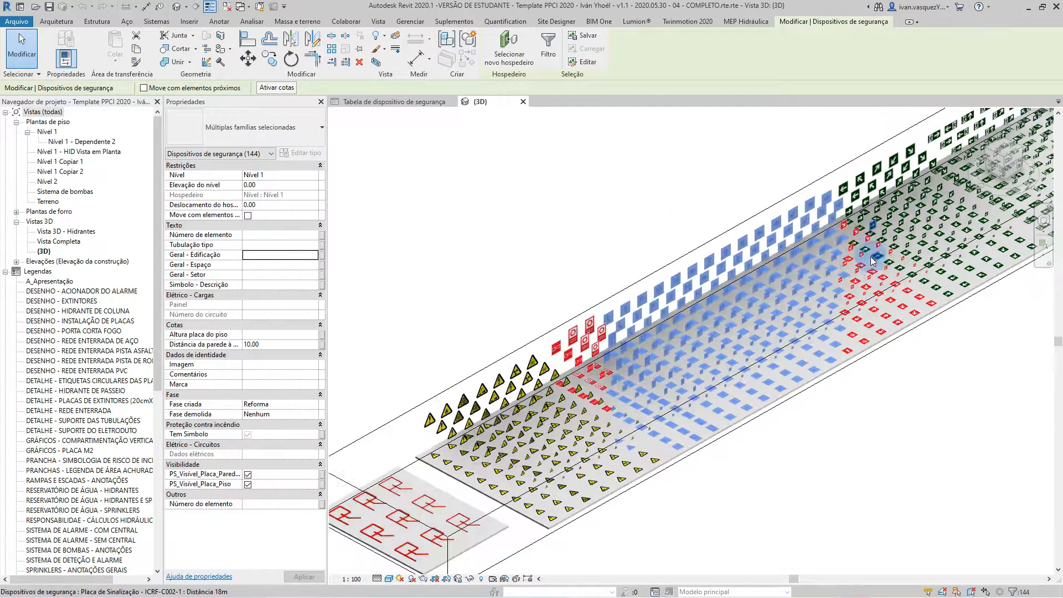
{"action": "scroll", "coordinate": [886, 185], "scroll_direction": "up", "scroll_amount": 2}
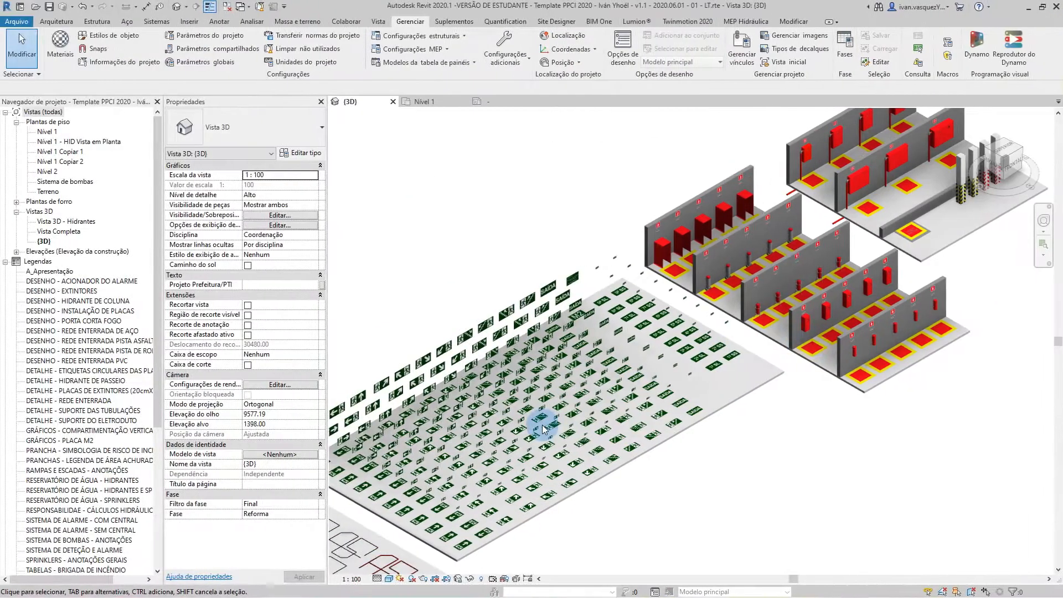
Step: Examine the extinguisher, hydrant and fire alarm samples in the 3D view of the 2020.06.01 template
{"action": "scroll", "coordinate": [602, 394], "scroll_direction": "up", "scroll_amount": 3}
{"action": "scroll", "coordinate": [602, 394], "scroll_direction": "up", "scroll_amount": 2}
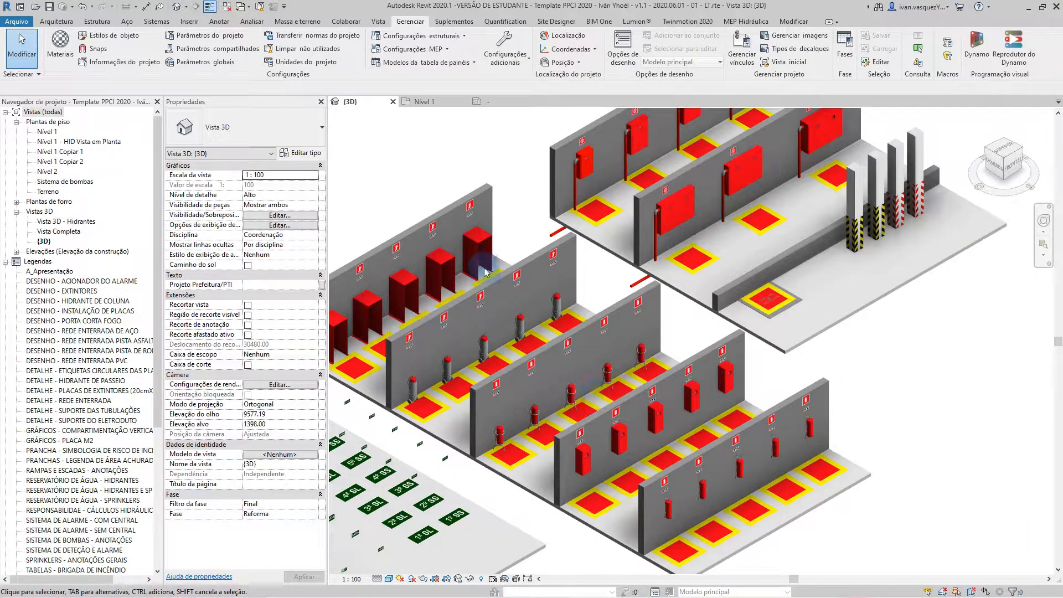
{"action": "scroll", "coordinate": [449, 322], "scroll_direction": "down", "scroll_amount": 3}
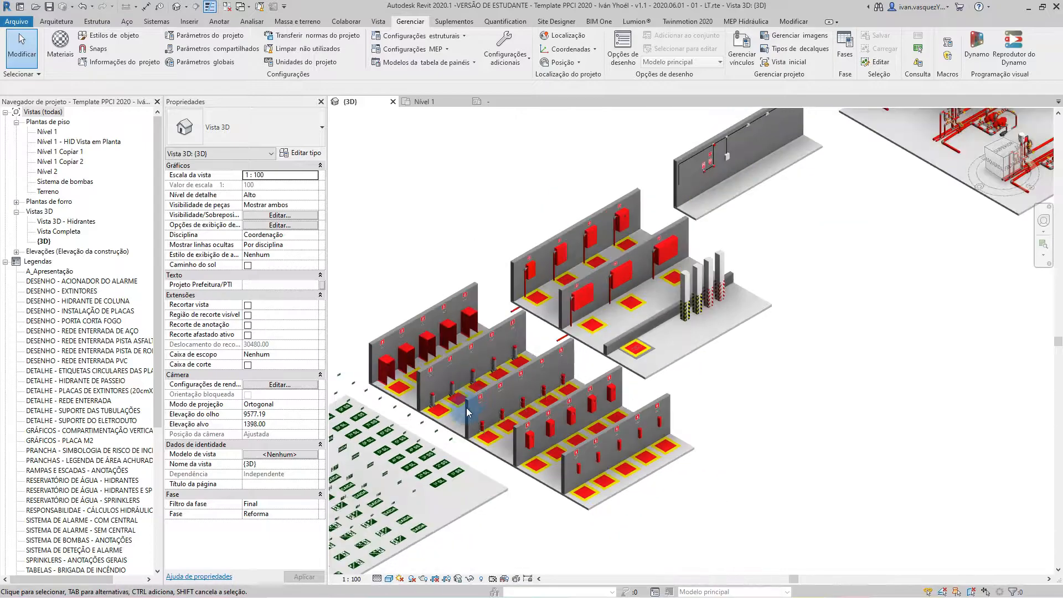
{"action": "scroll", "coordinate": [606, 268], "scroll_direction": "down", "scroll_amount": 2}
{"action": "scroll", "coordinate": [494, 375], "scroll_direction": "up", "scroll_amount": 3}
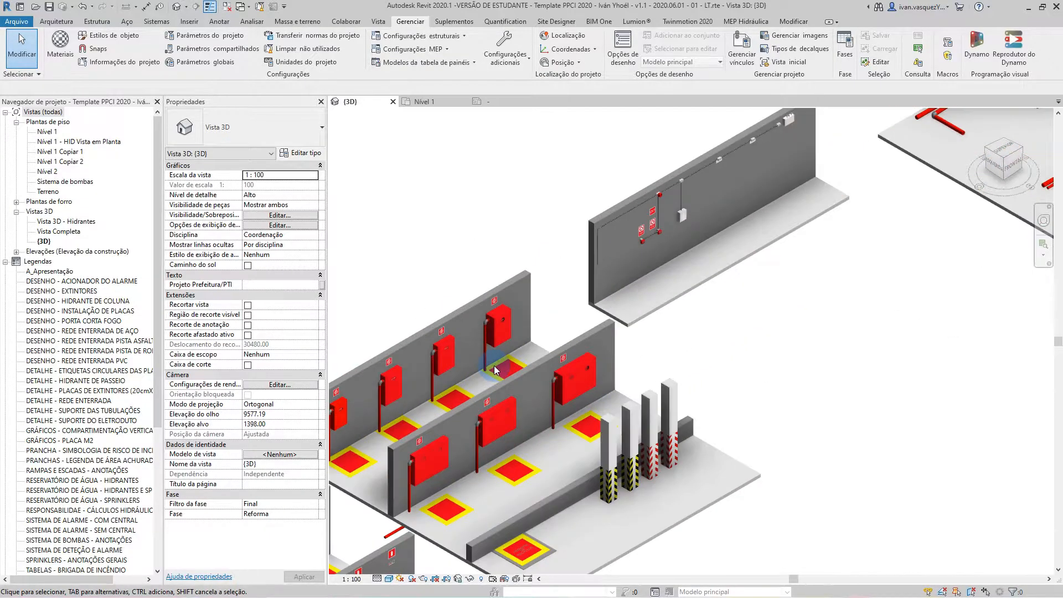
{"action": "scroll", "coordinate": [603, 298], "scroll_direction": "up", "scroll_amount": 5}
{"action": "scroll", "coordinate": [583, 287], "scroll_direction": "up", "scroll_amount": 2}
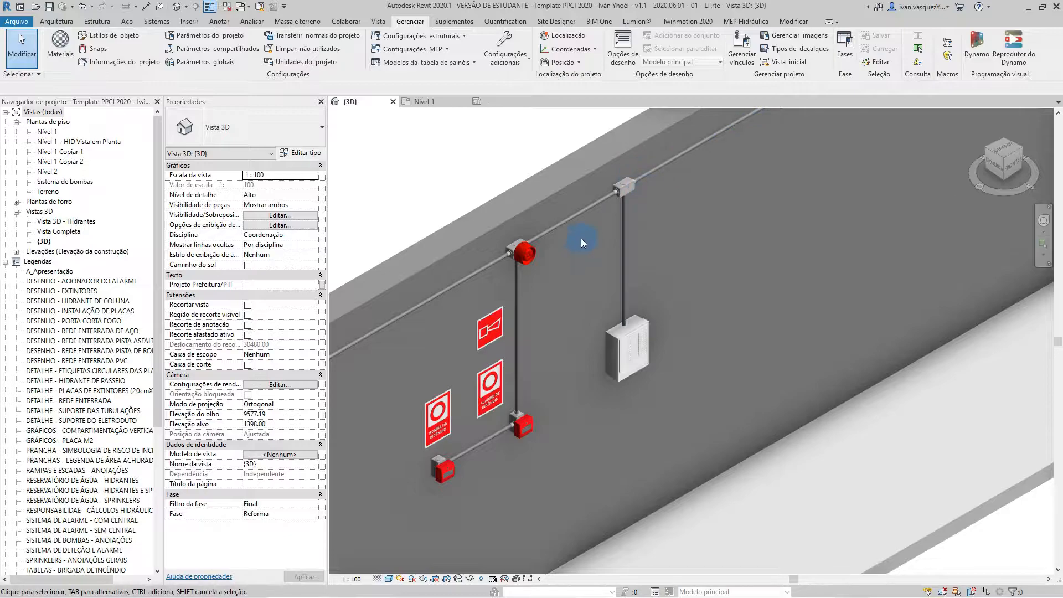
{"action": "scroll", "coordinate": [576, 346], "scroll_direction": "down", "scroll_amount": 5}
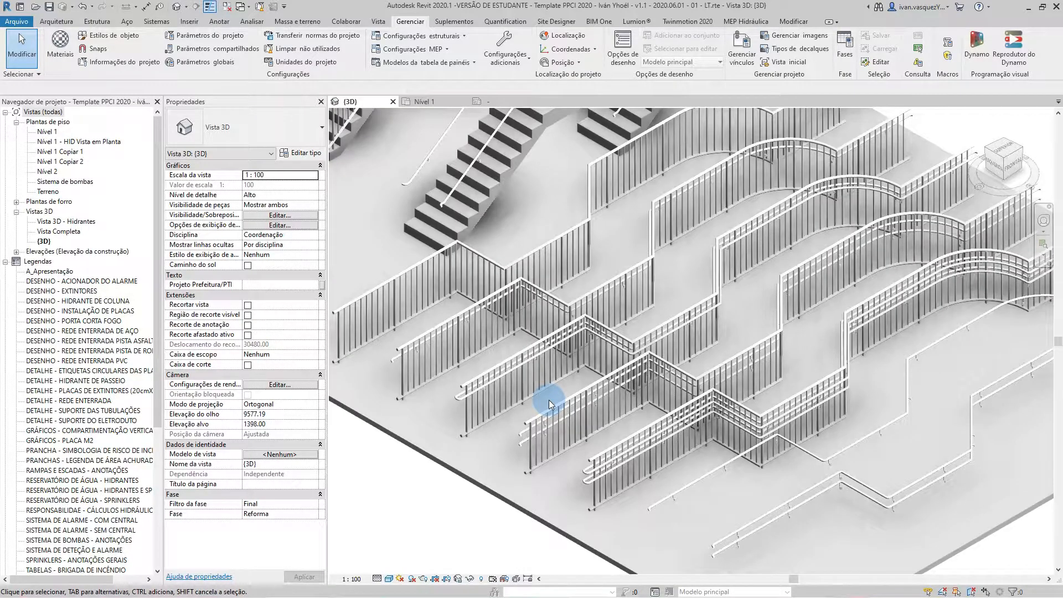
Step: Select the Guarda Corpo - Sem Corrimão railing and review its type properties without changing them
{"action": "left_click", "coordinate": [561, 409]}
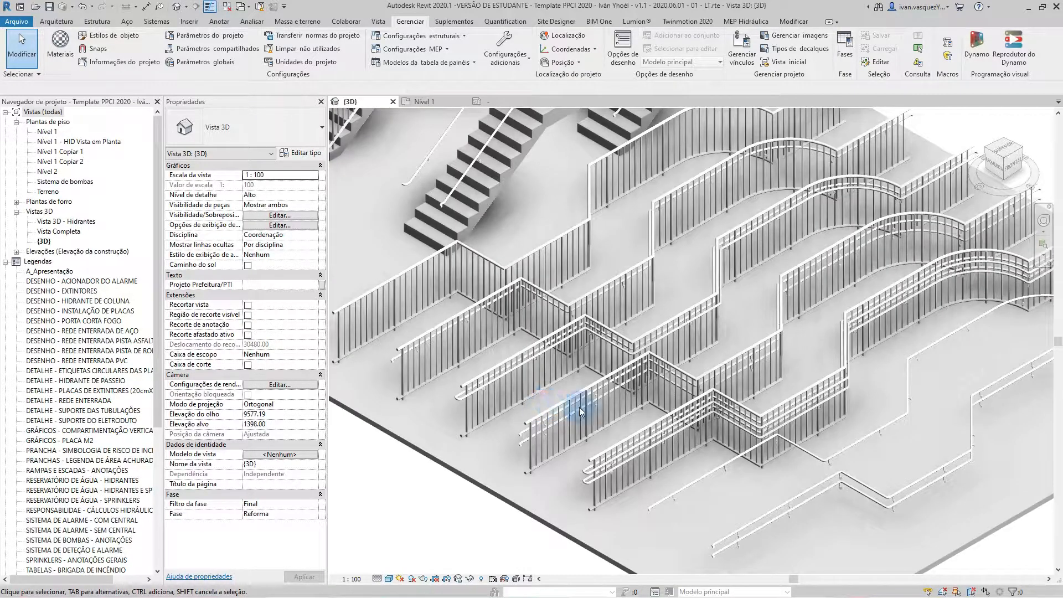
{"action": "scroll", "coordinate": [579, 407], "scroll_direction": "down", "scroll_amount": 4}
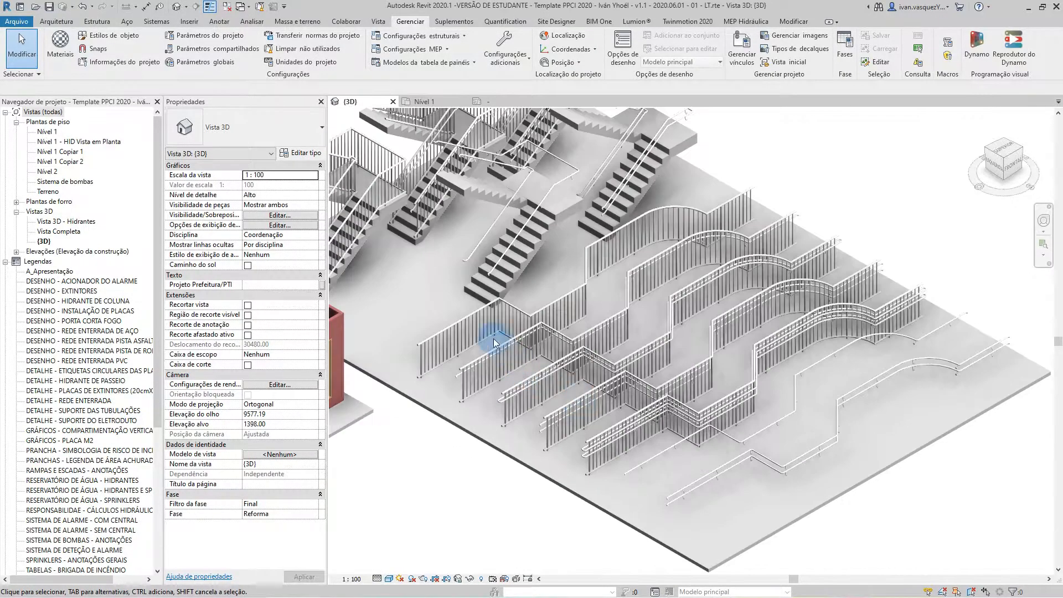
{"action": "left_click", "coordinate": [440, 333]}
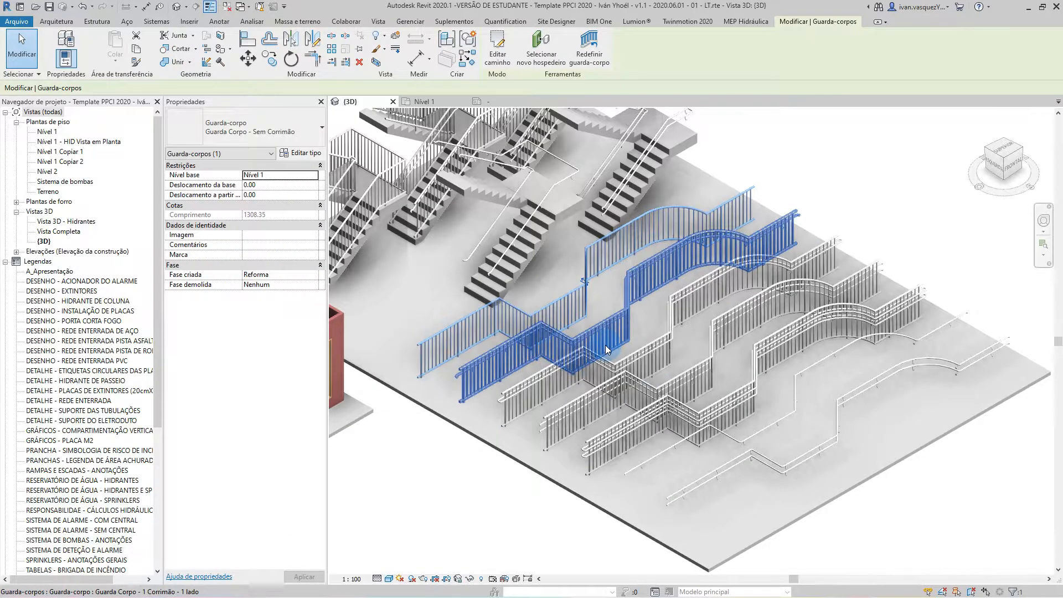
{"action": "scroll", "coordinate": [737, 519], "scroll_direction": "down", "scroll_amount": 1}
{"action": "left_click", "coordinate": [297, 150]}
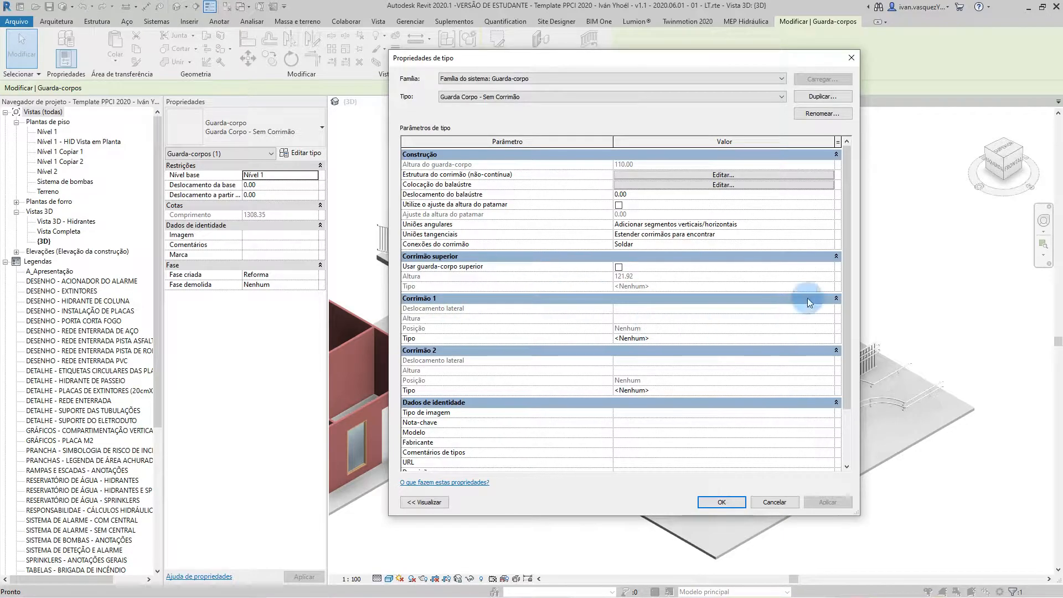
{"action": "left_click", "coordinate": [848, 59]}
Step: Select the Guarda Corpo - 1 Corrimão - 1 lado railing and review its handrail type properties
{"action": "left_click", "coordinate": [549, 409]}
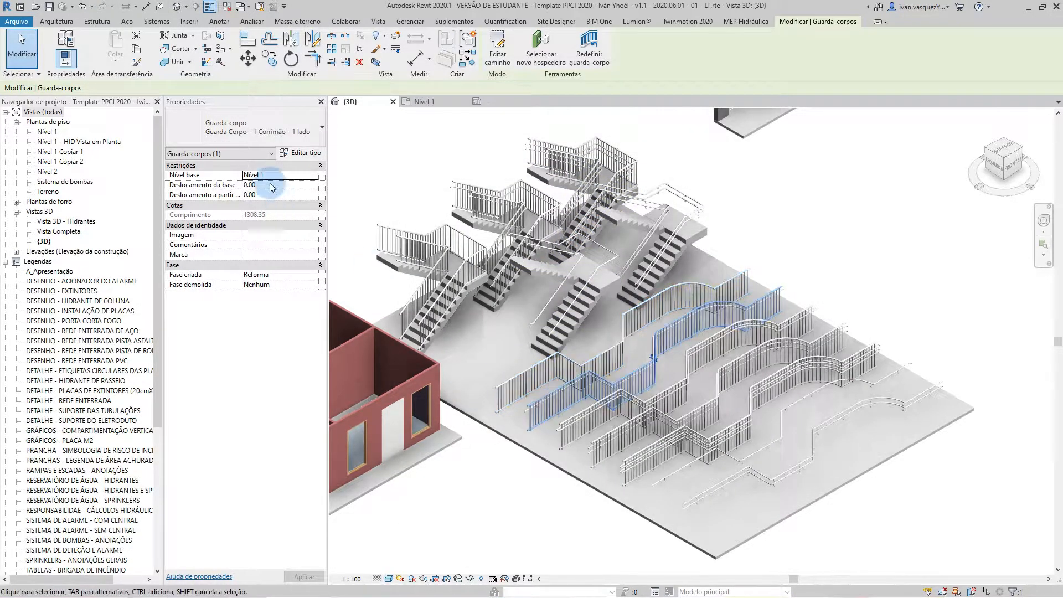
{"action": "left_click", "coordinate": [297, 150]}
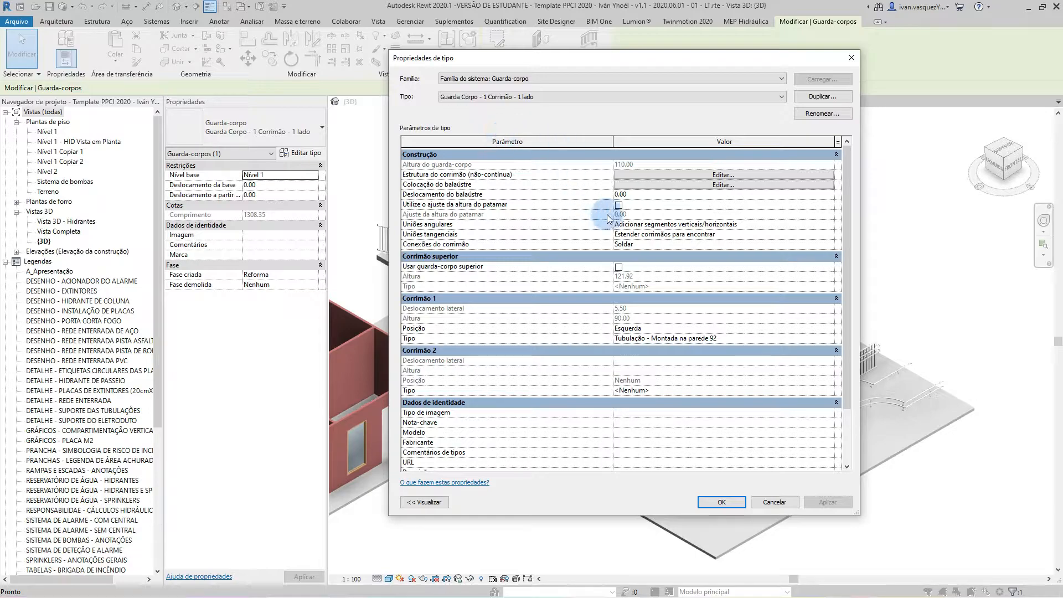
{"action": "left_click", "coordinate": [851, 57]}
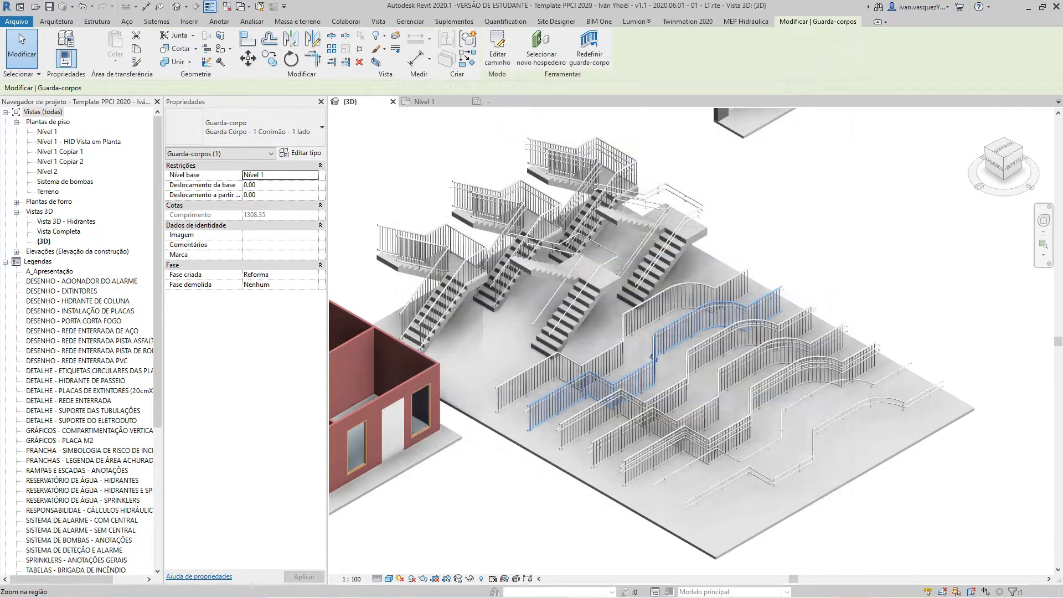
Step: Examine the one- and two-handrail railings and the wall-mounted tubular handrails up close
{"action": "scroll", "coordinate": [499, 446], "scroll_direction": "up", "scroll_amount": 5}
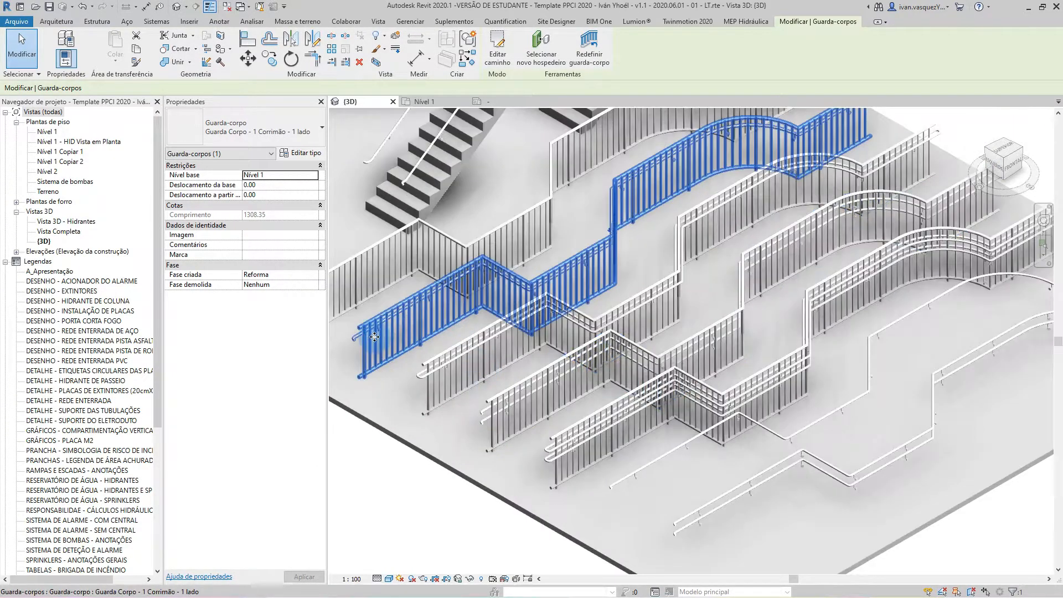
{"action": "scroll", "coordinate": [497, 360], "scroll_direction": "up", "scroll_amount": 3}
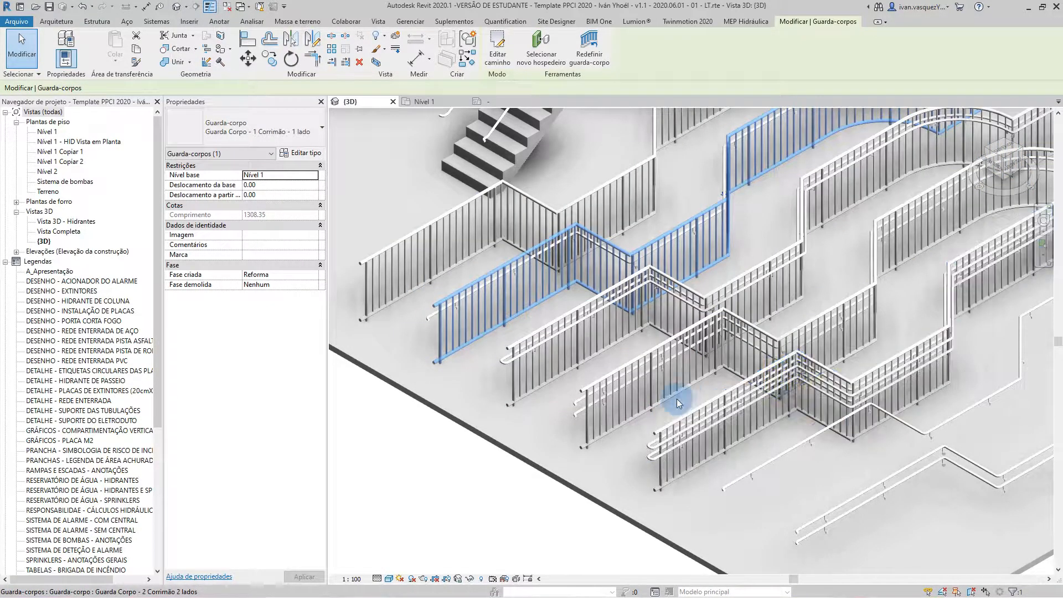
{"action": "scroll", "coordinate": [573, 392], "scroll_direction": "down", "scroll_amount": 3}
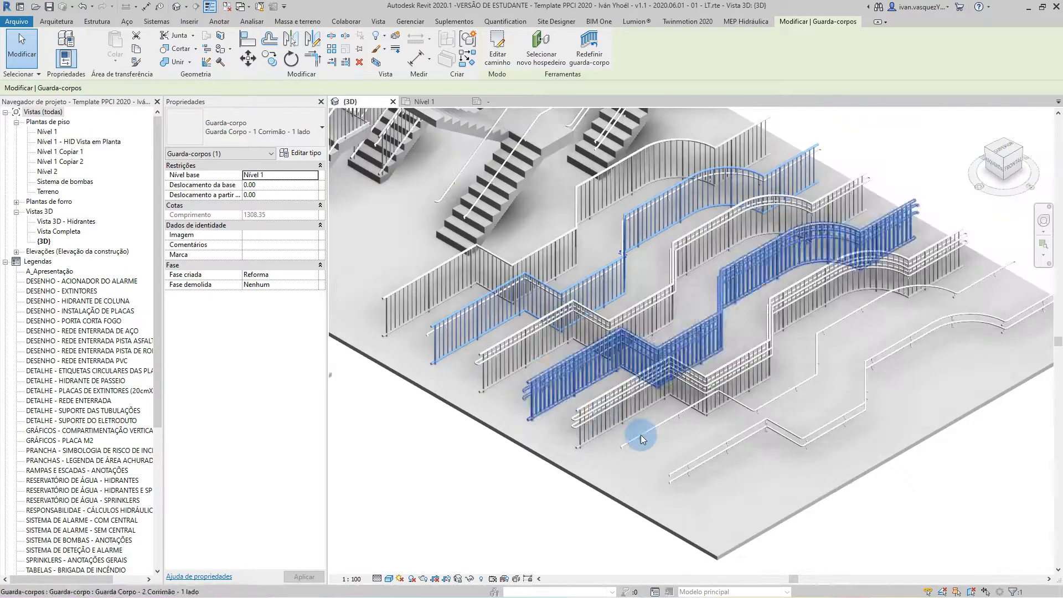
{"action": "scroll", "coordinate": [528, 393], "scroll_direction": "up", "scroll_amount": 3}
{"action": "scroll", "coordinate": [456, 370], "scroll_direction": "up", "scroll_amount": 1}
{"action": "scroll", "coordinate": [646, 476], "scroll_direction": "up", "scroll_amount": 2}
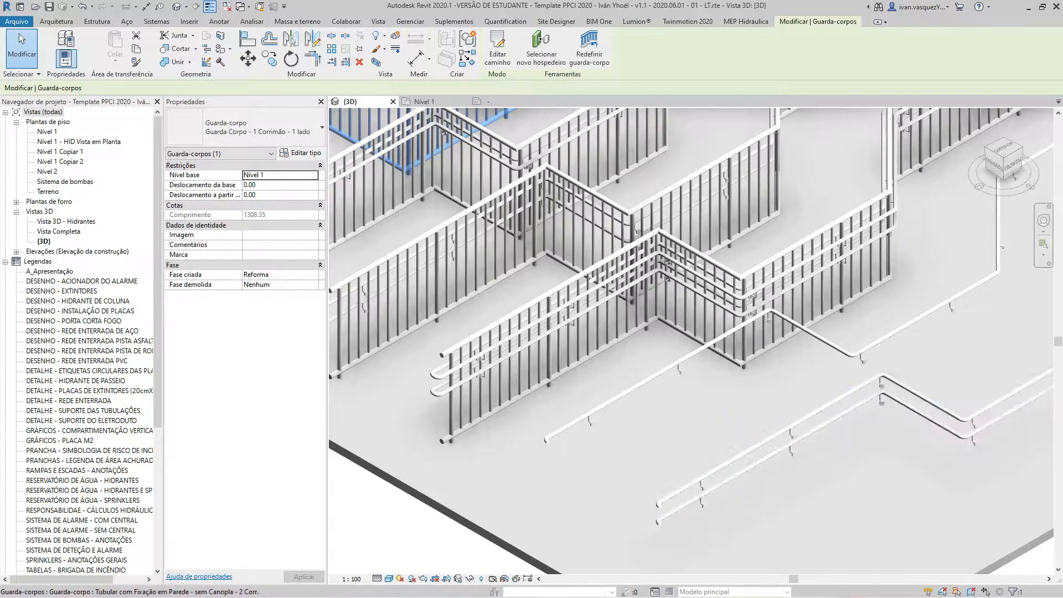
Step: Select the 100x210 single-leaf fire door, the 180x210 double-leaf fire door and another double-leaf fire door together in the 3D view
{"action": "scroll", "coordinate": [582, 360], "scroll_direction": "down", "scroll_amount": 5}
{"action": "scroll", "coordinate": [377, 256], "scroll_direction": "up", "scroll_amount": 4}
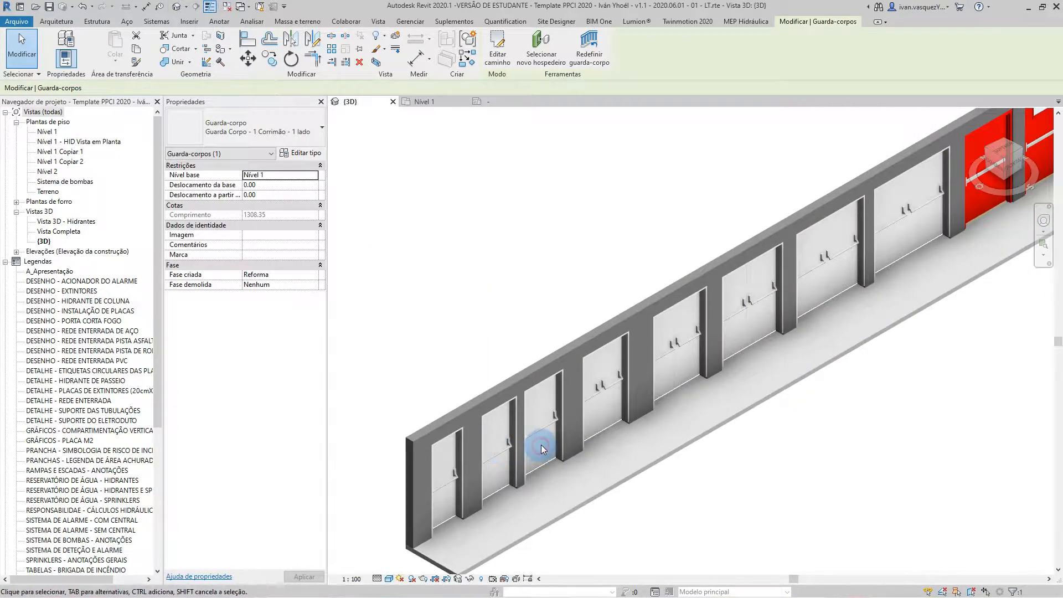
{"action": "left_click", "coordinate": [546, 423]}
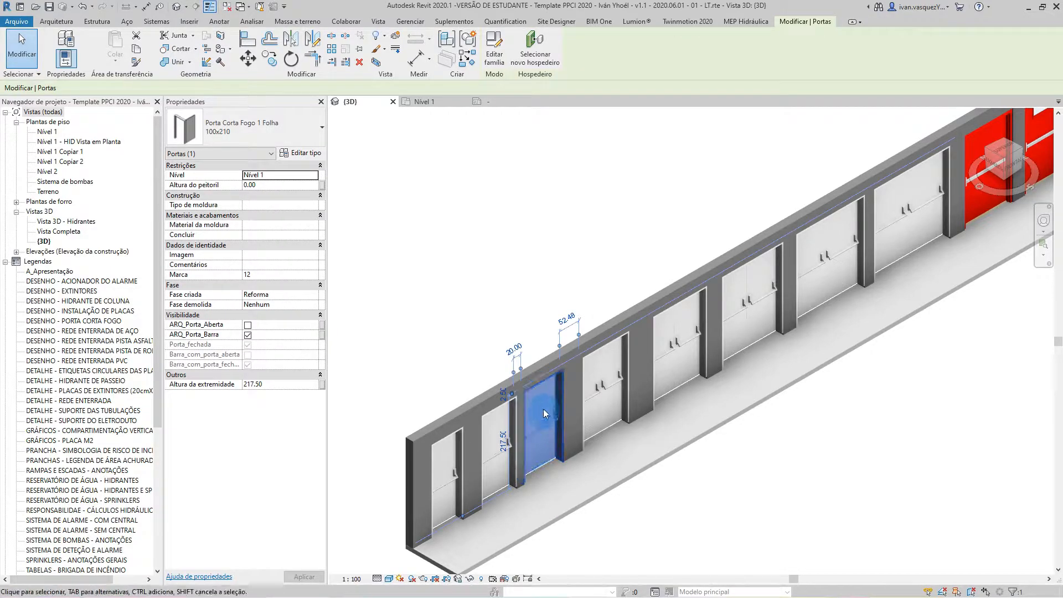
{"action": "scroll", "coordinate": [675, 330], "scroll_direction": "down", "scroll_amount": 2}
{"action": "scroll", "coordinate": [743, 325], "scroll_direction": "up", "scroll_amount": 2}
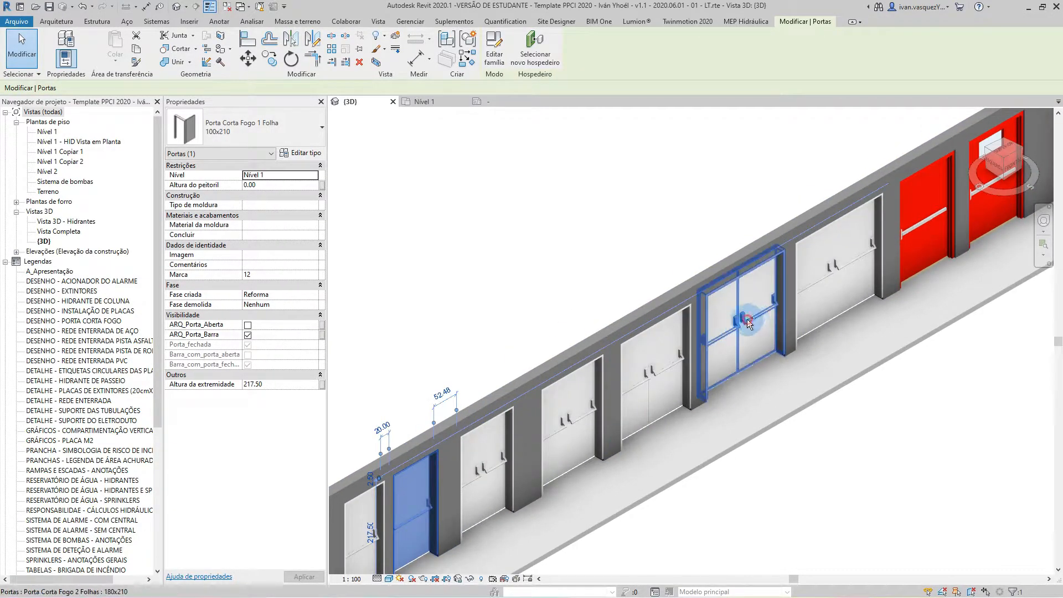
{"action": "left_click", "coordinate": [747, 323], "text": "ctrl"}
{"action": "scroll", "coordinate": [684, 335], "scroll_direction": "down", "scroll_amount": 2}
{"action": "scroll", "coordinate": [647, 358], "scroll_direction": "up", "scroll_amount": 2}
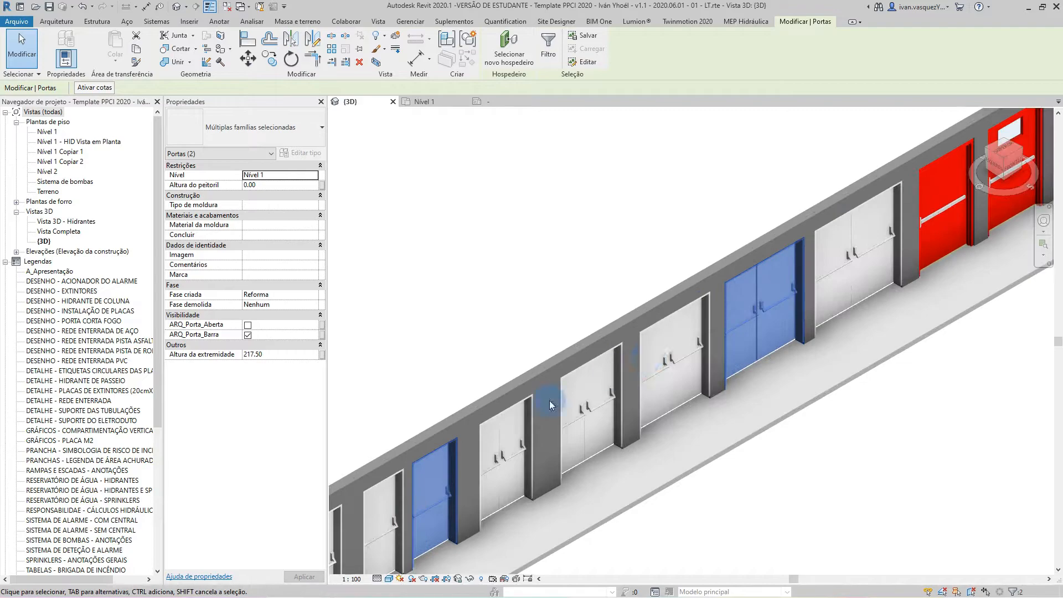
{"action": "scroll", "coordinate": [659, 247], "scroll_direction": "down", "scroll_amount": 2}
{"action": "scroll", "coordinate": [591, 320], "scroll_direction": "up", "scroll_amount": 2}
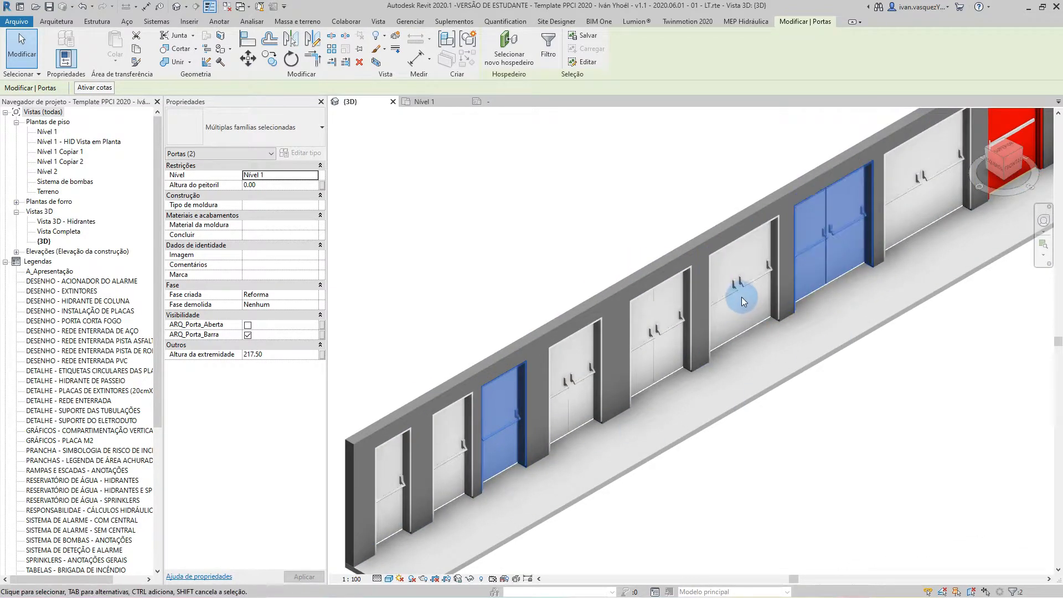
{"action": "left_click", "coordinate": [655, 328], "text": "ctrl"}
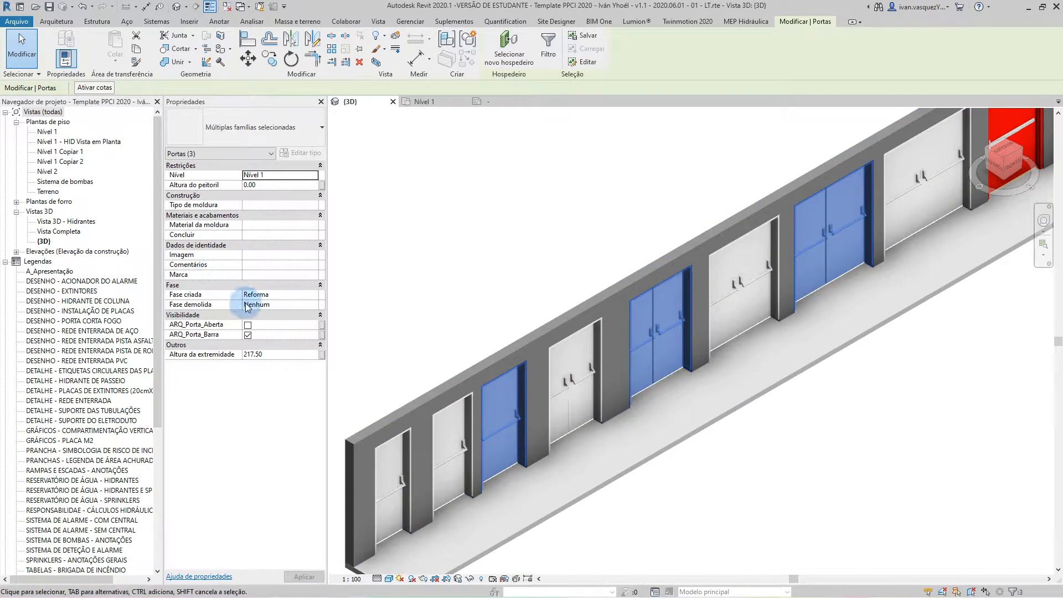
Step: Toggle ARQ_Porta_Aberta and ARQ_Porta_Barra for the three selected fire doors, and return both parameters to their original settings
{"action": "left_click", "coordinate": [247, 325]}
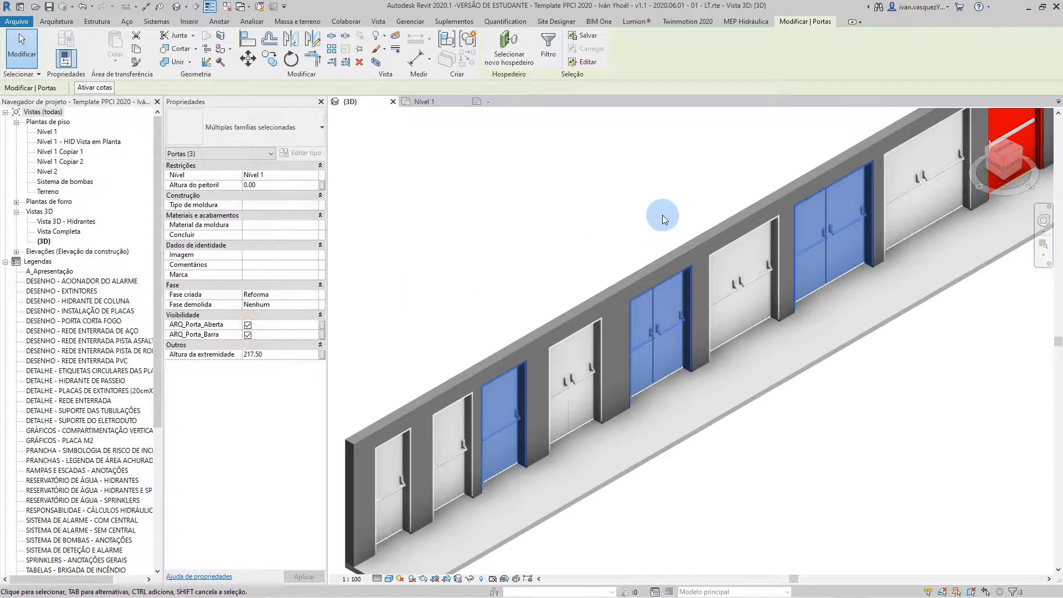
{"action": "left_click", "coordinate": [646, 215]}
{"action": "left_click", "coordinate": [248, 325]}
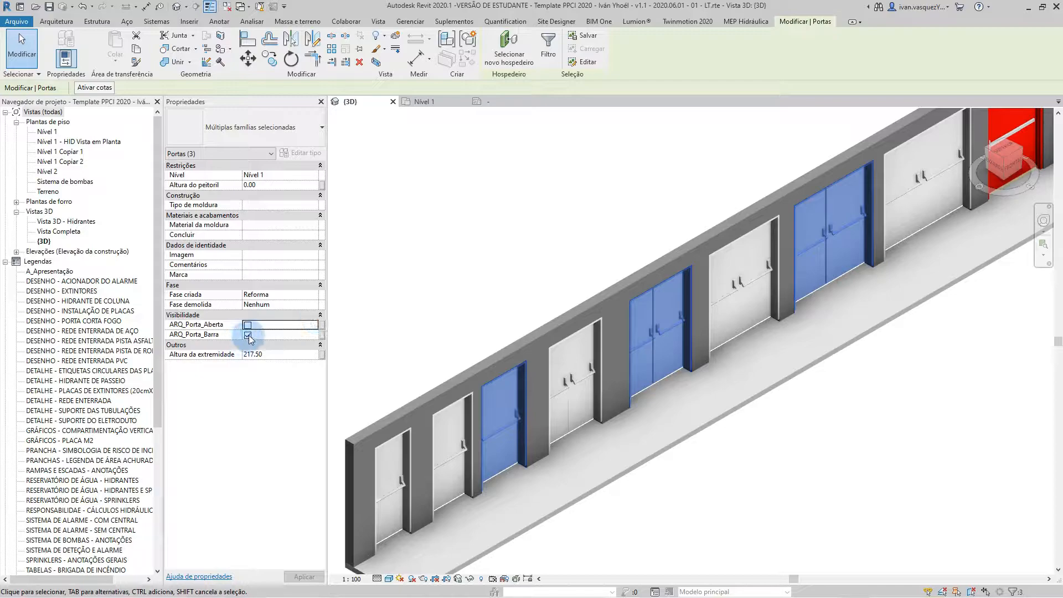
{"action": "left_click", "coordinate": [247, 335]}
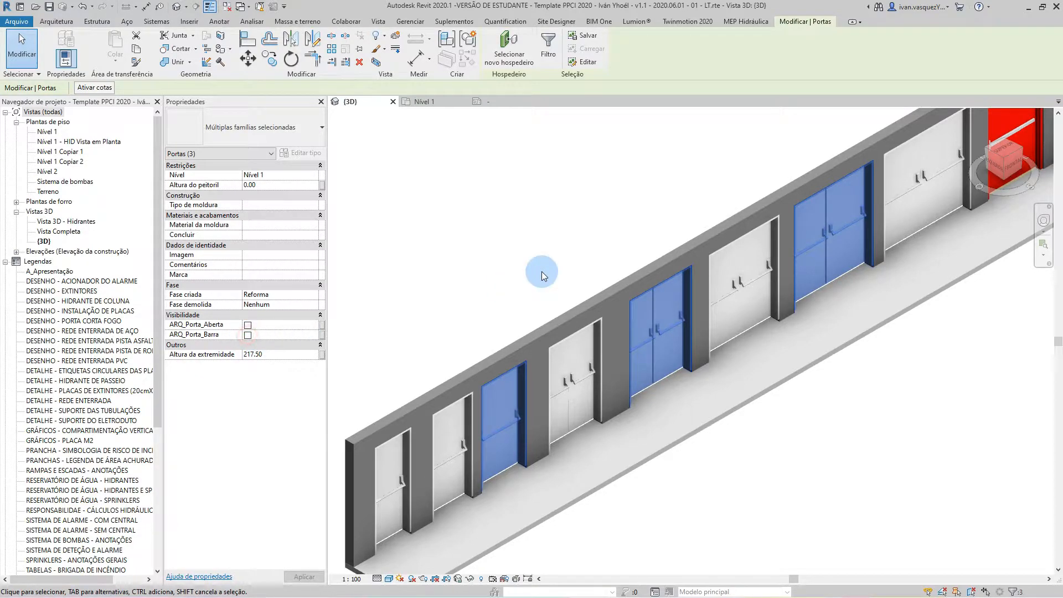
{"action": "left_click", "coordinate": [247, 334]}
Step: Select all the white fire doors along the wall, enable ARQ_Porta_Aberta to open them, and disable it again
{"action": "scroll", "coordinate": [669, 229], "scroll_direction": "down", "scroll_amount": 2}
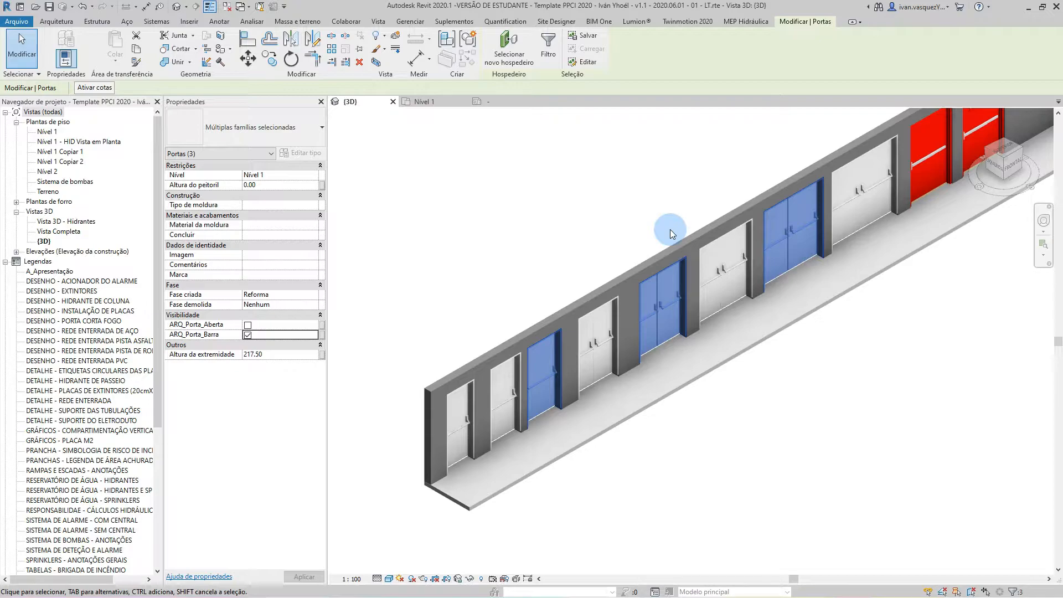
{"action": "scroll", "coordinate": [670, 228], "scroll_direction": "down", "scroll_amount": 5}
{"action": "left_click_drag", "start_coordinate": [486, 116], "coordinate": [769, 370]}
{"action": "scroll", "coordinate": [586, 268], "scroll_direction": "up", "scroll_amount": 3}
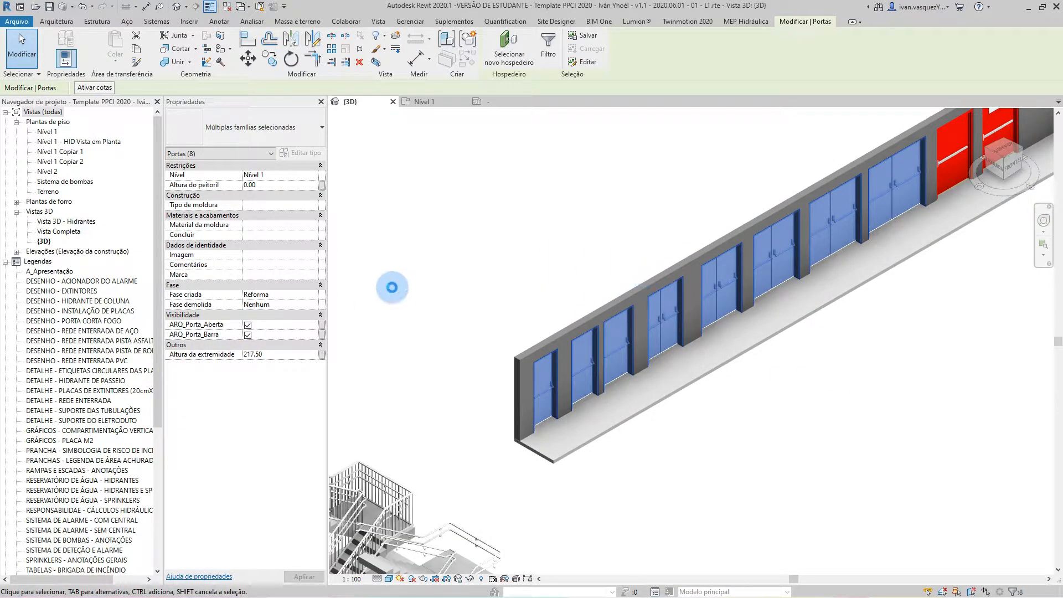
{"action": "left_click", "coordinate": [247, 325]}
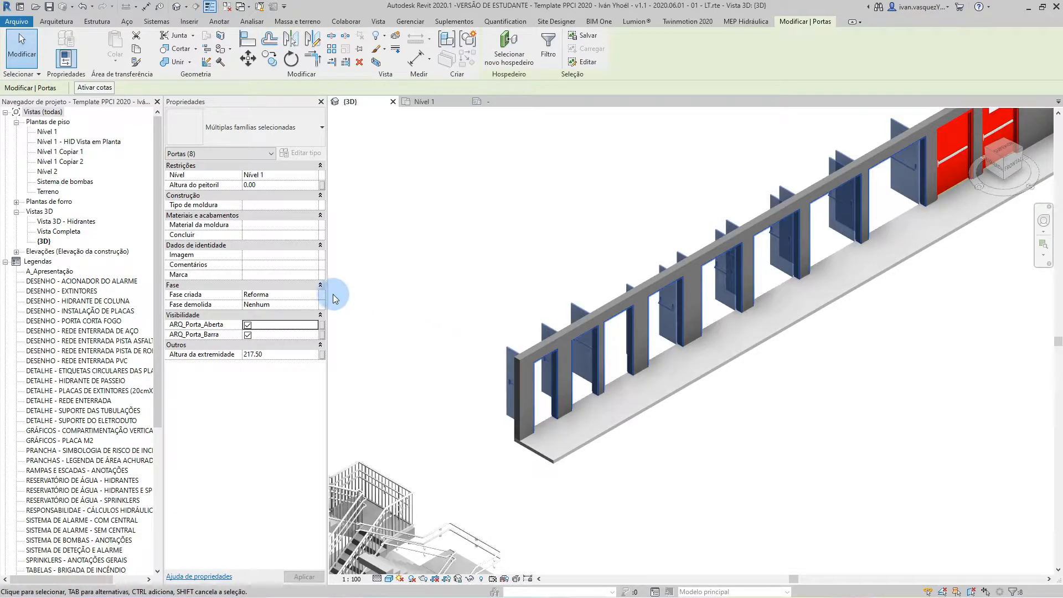
{"action": "left_click", "coordinate": [248, 325]}
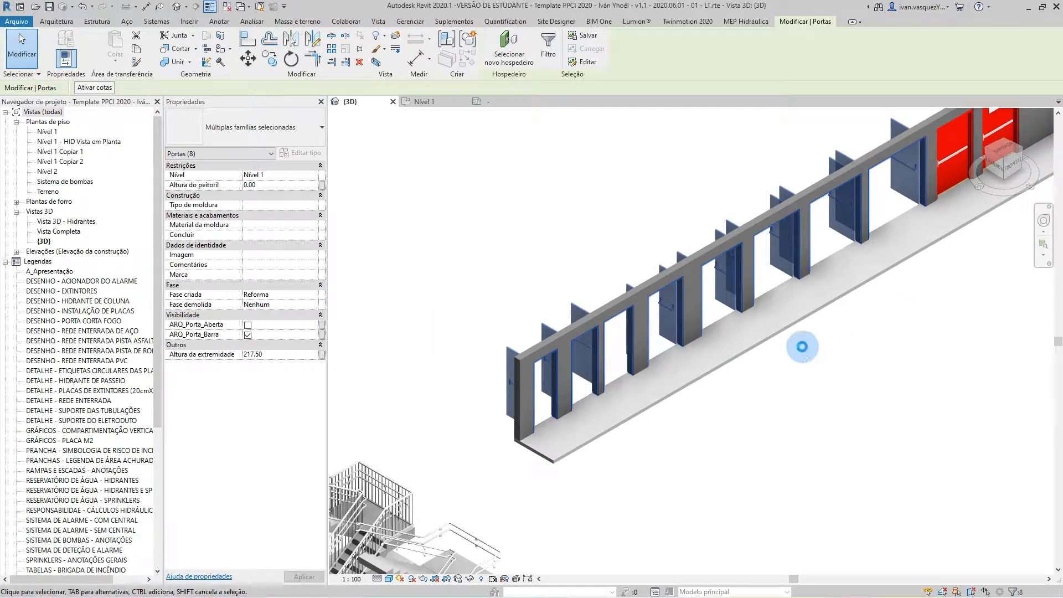
Step: Examine the blue water tanks and the cup-type water towers beyond the fire doors in the 3D view
{"action": "scroll", "coordinate": [475, 379], "scroll_direction": "down", "scroll_amount": 5}
{"action": "scroll", "coordinate": [590, 233], "scroll_direction": "up", "scroll_amount": 3}
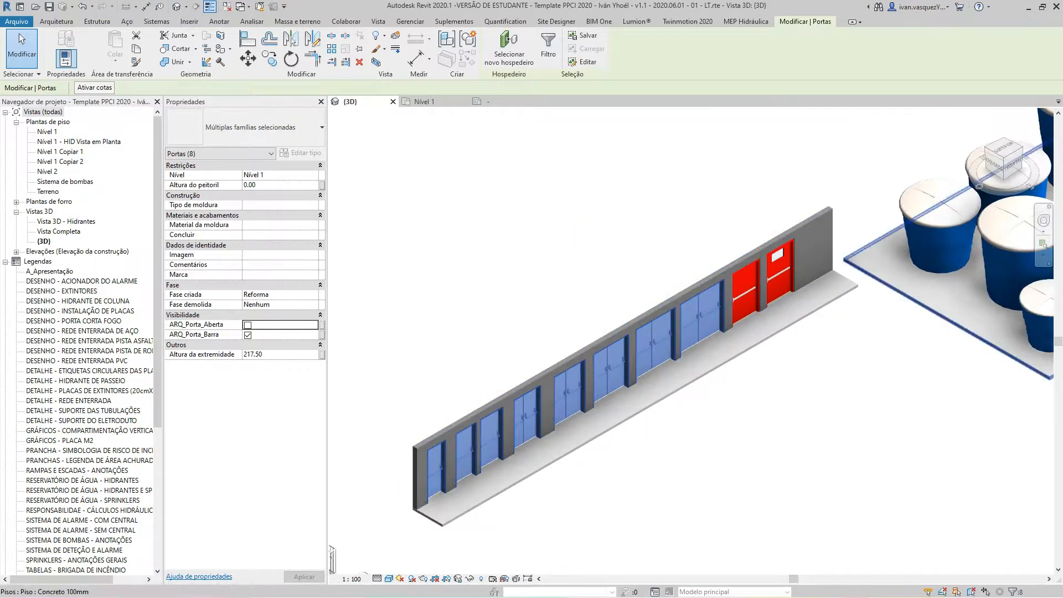
{"action": "middle_click_drag", "start_coordinate": [1051, 170], "coordinate": [544, 342]}
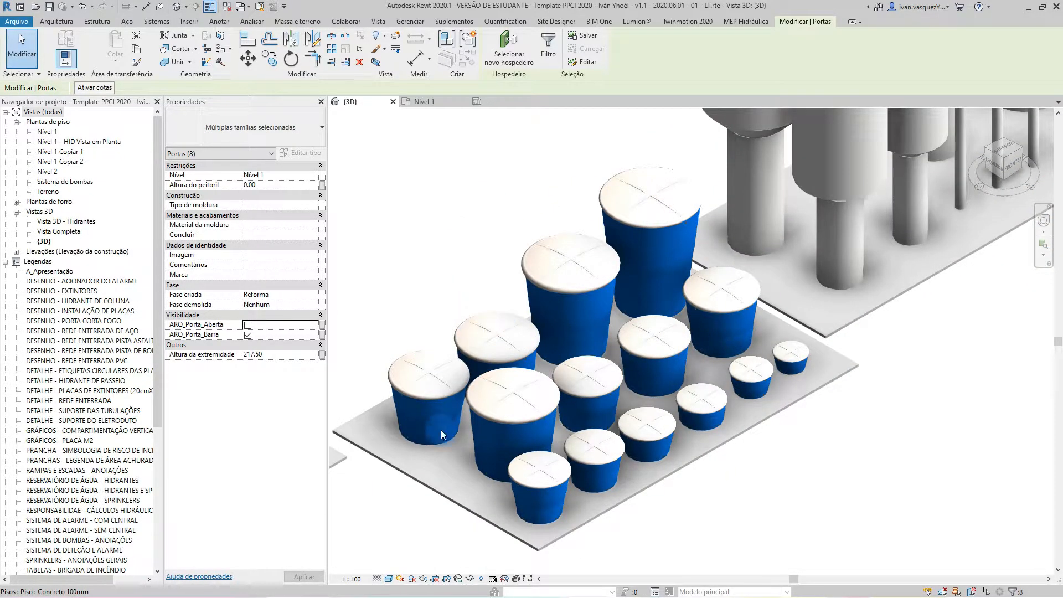
{"action": "scroll", "coordinate": [435, 432], "scroll_direction": "down", "scroll_amount": 5}
{"action": "scroll", "coordinate": [608, 206], "scroll_direction": "up", "scroll_amount": 4}
{"action": "scroll", "coordinate": [407, 404], "scroll_direction": "down", "scroll_amount": 4}
{"action": "scroll", "coordinate": [557, 287], "scroll_direction": "up", "scroll_amount": 5}
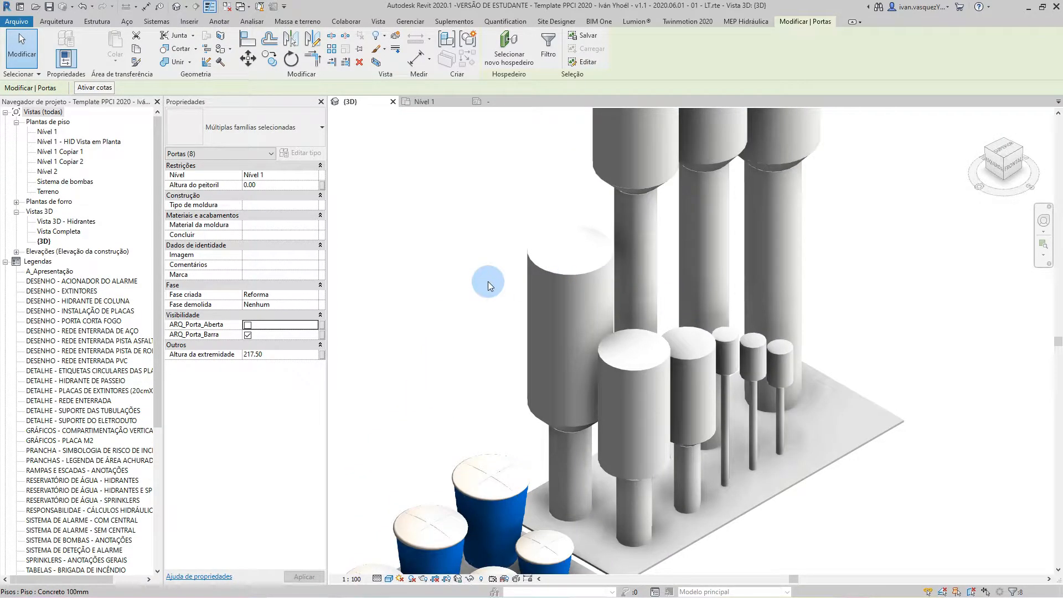
Step: Select the FazForte 100m3 - TCS 10001 - 14,00m water tower and review its type options, type properties and duplication option without changing them
{"action": "left_click", "coordinate": [539, 264]}
{"action": "left_click", "coordinate": [301, 159]}
{"action": "left_click", "coordinate": [288, 120]}
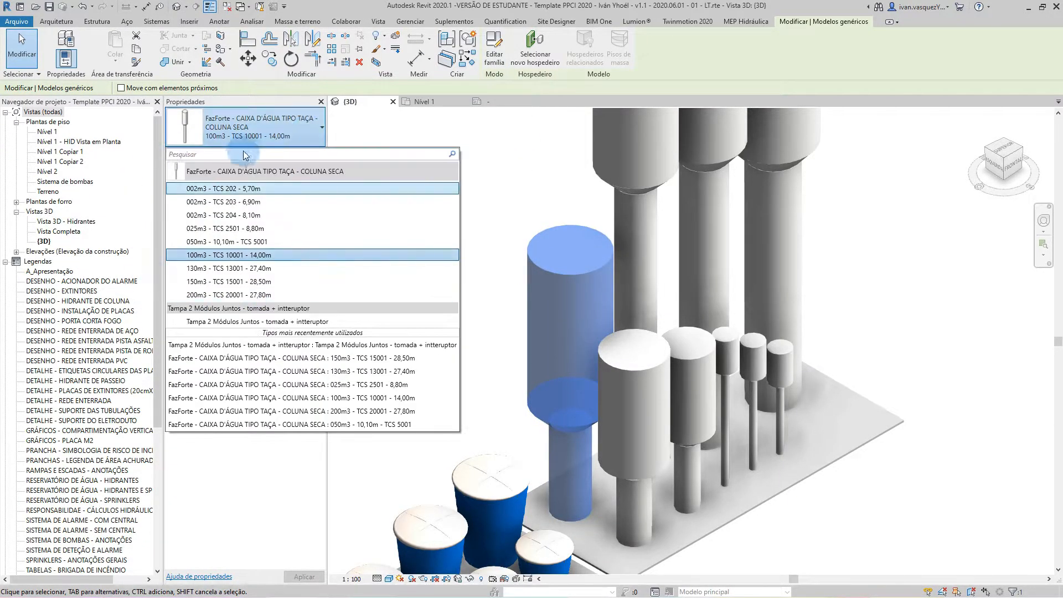
{"action": "left_click", "coordinate": [286, 121]}
{"action": "left_click", "coordinate": [301, 153]}
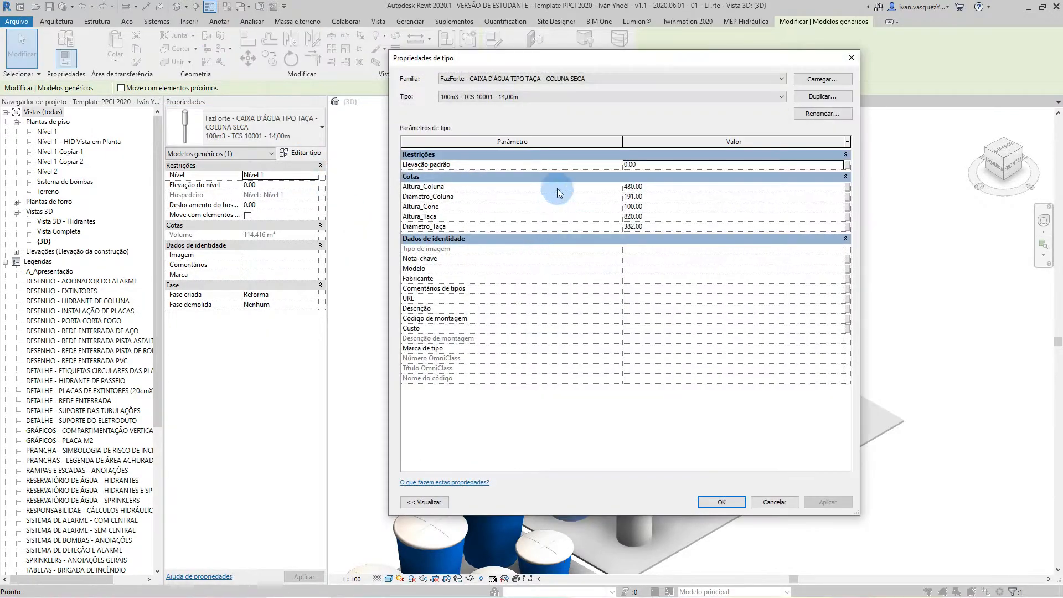
{"action": "left_click", "coordinate": [809, 97]}
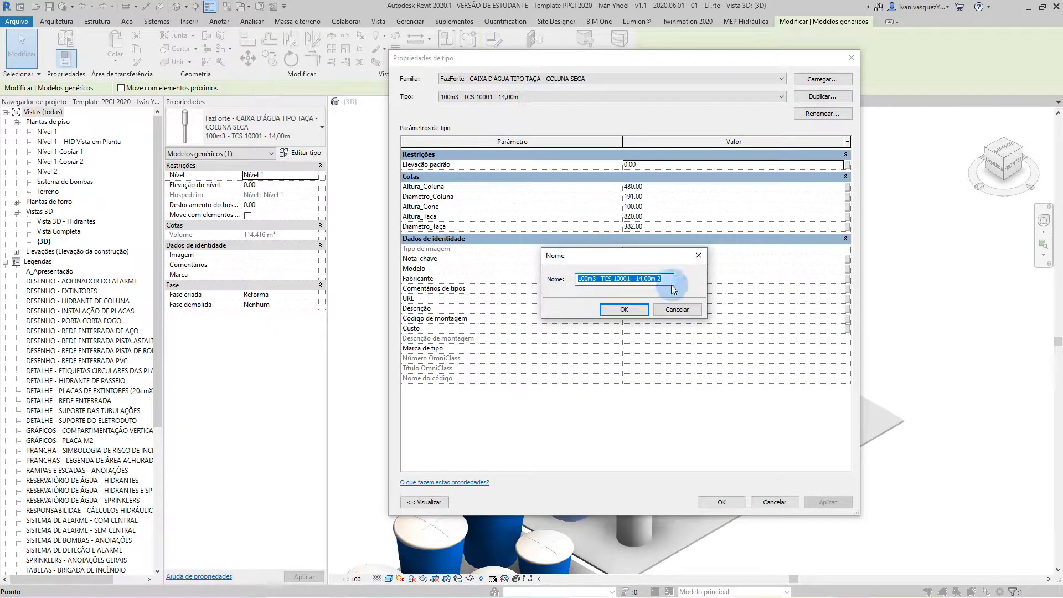
{"action": "left_click", "coordinate": [698, 255]}
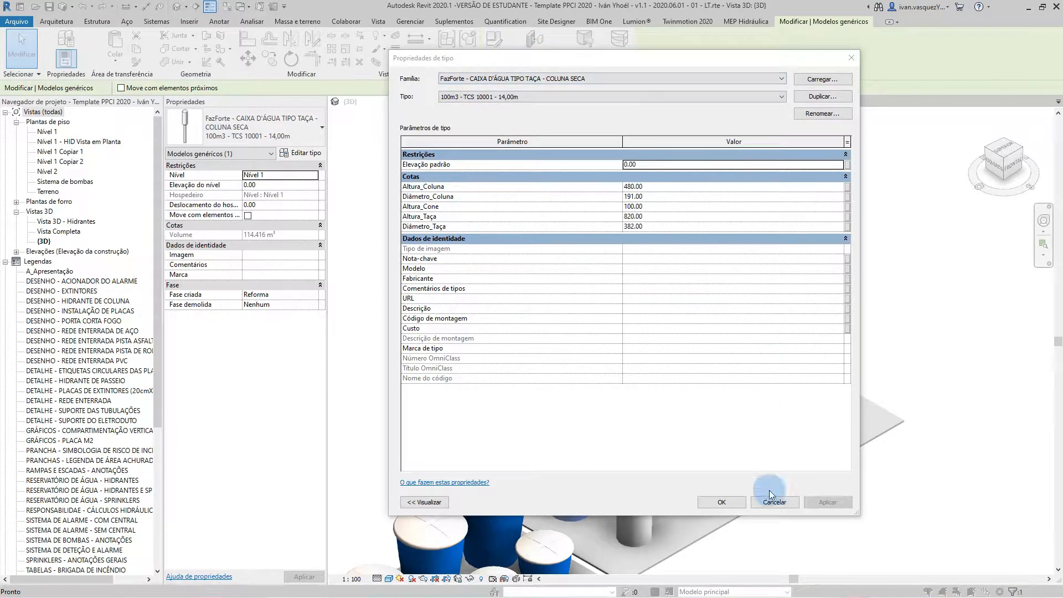
{"action": "left_click", "coordinate": [775, 503]}
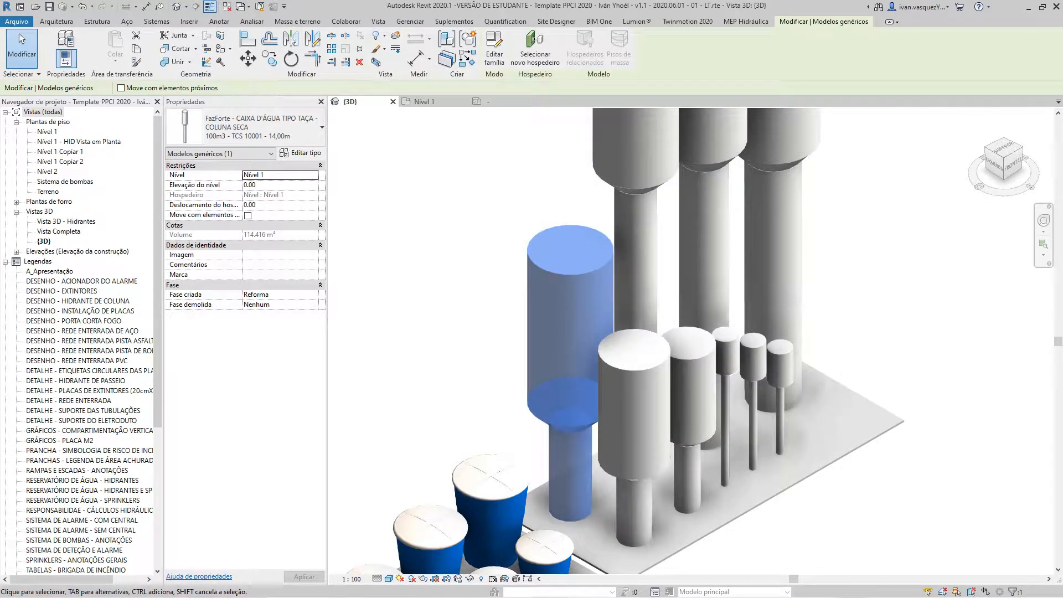
Step: Switch to the web browser and review the models and dimension tables on FazForte's Caixa D'água Tipo Taça page
{"action": "left_click_drag", "start_coordinate": [469, 57], "coordinate": [524, 1]}
{"action": "scroll", "coordinate": [563, 296], "scroll_direction": "down", "scroll_amount": 8}
{"action": "scroll", "coordinate": [563, 312], "scroll_direction": "down", "scroll_amount": 12}
{"action": "scroll", "coordinate": [470, 327], "scroll_direction": "up", "scroll_amount": 4}
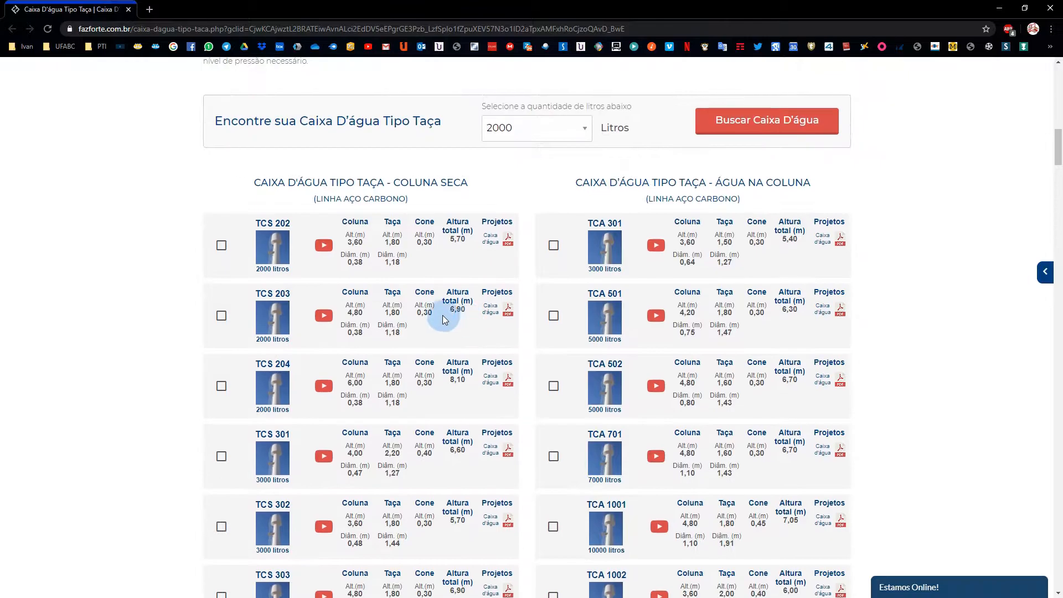
{"action": "scroll", "coordinate": [338, 301], "scroll_direction": "up", "scroll_amount": 7}
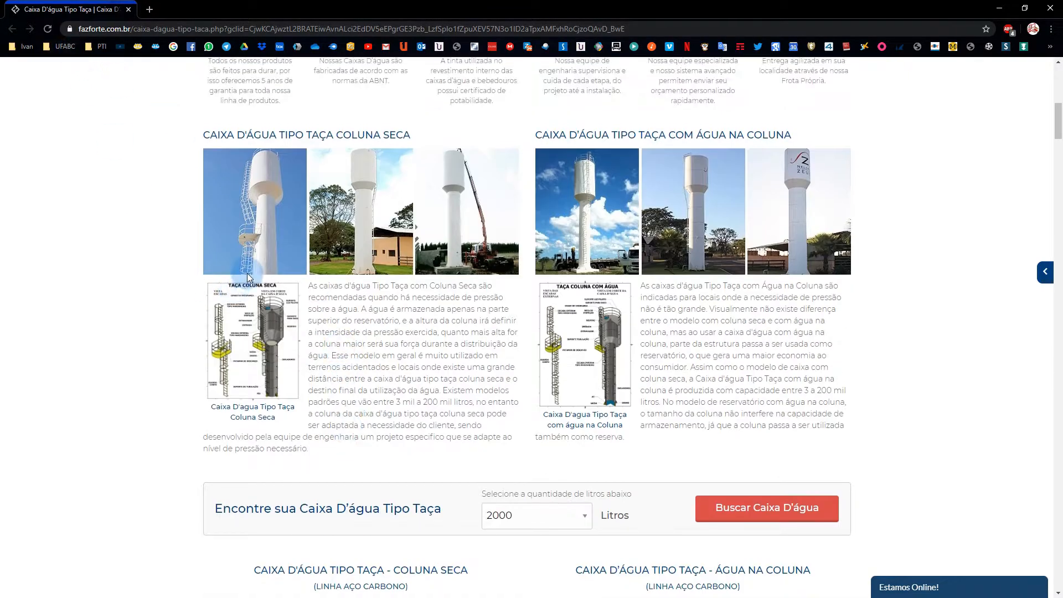
{"action": "scroll", "coordinate": [249, 285], "scroll_direction": "up", "scroll_amount": 10}
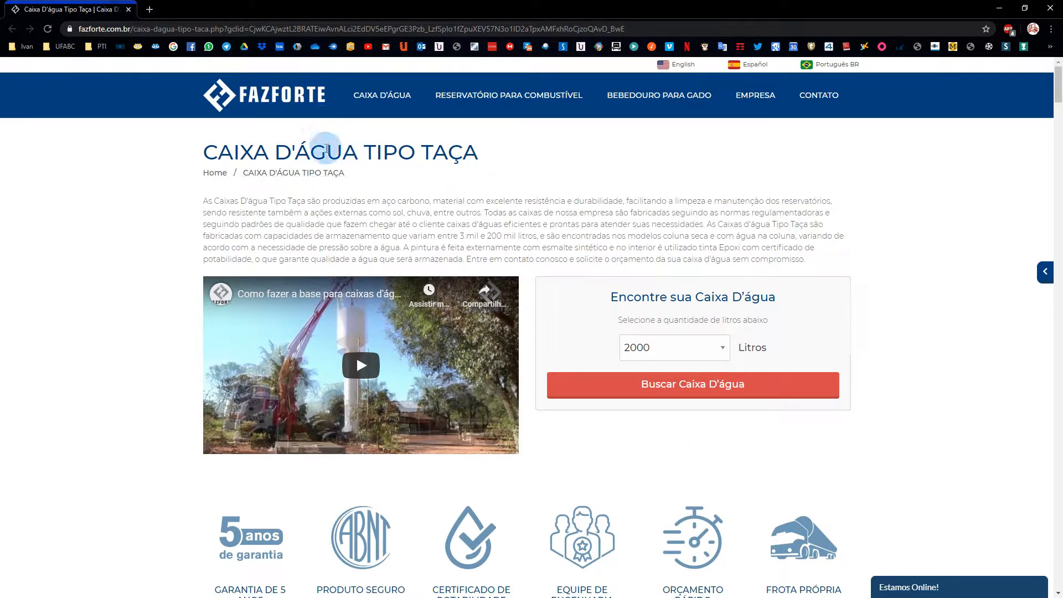
{"action": "scroll", "coordinate": [318, 186], "scroll_direction": "down", "scroll_amount": 16}
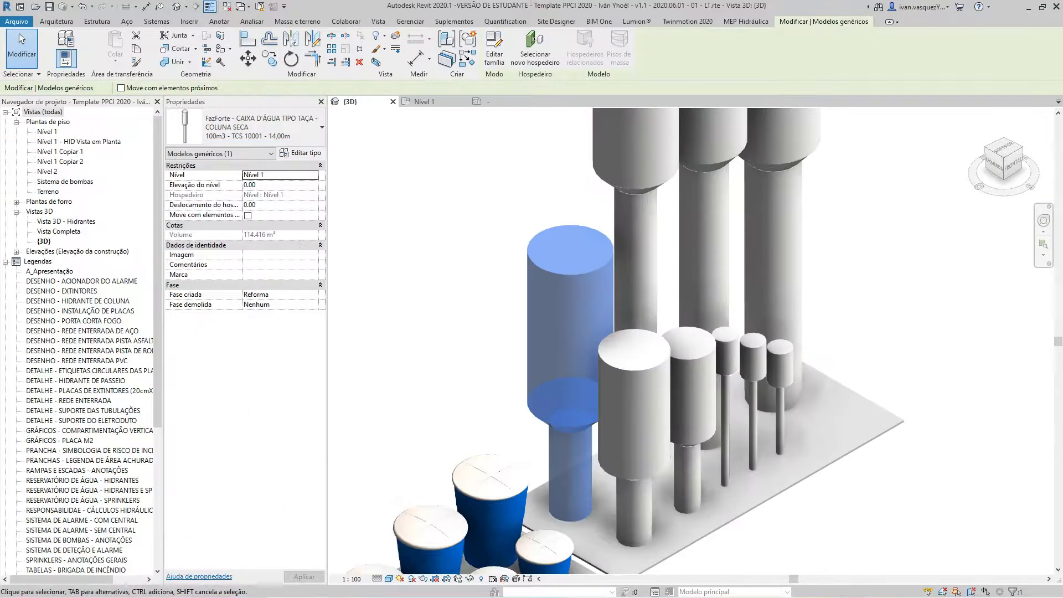
Step: Return to Revit and compare the selected water tower's type dimensions with the FazForte browser table, leaving the type unchanged
{"action": "left_click", "coordinate": [301, 153]}
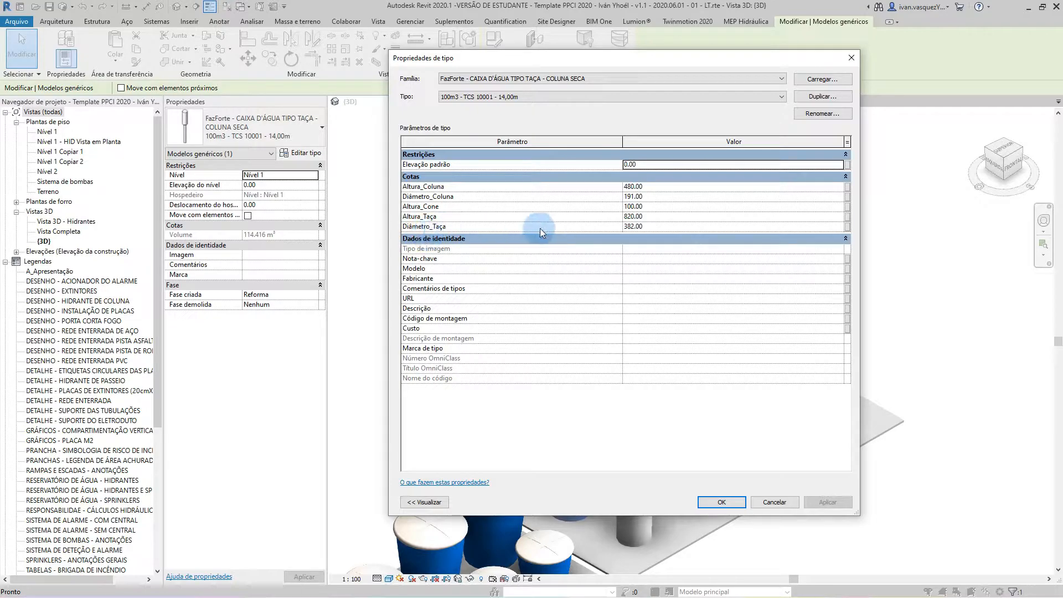
{"action": "key", "text": "alt+Tab"}
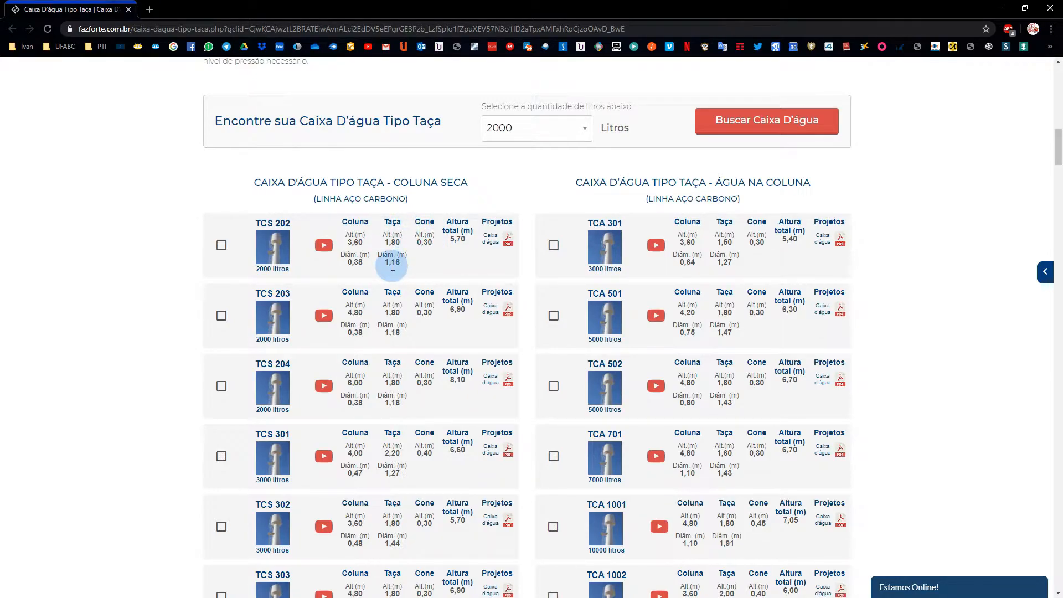
{"action": "key", "text": "alt+Tab"}
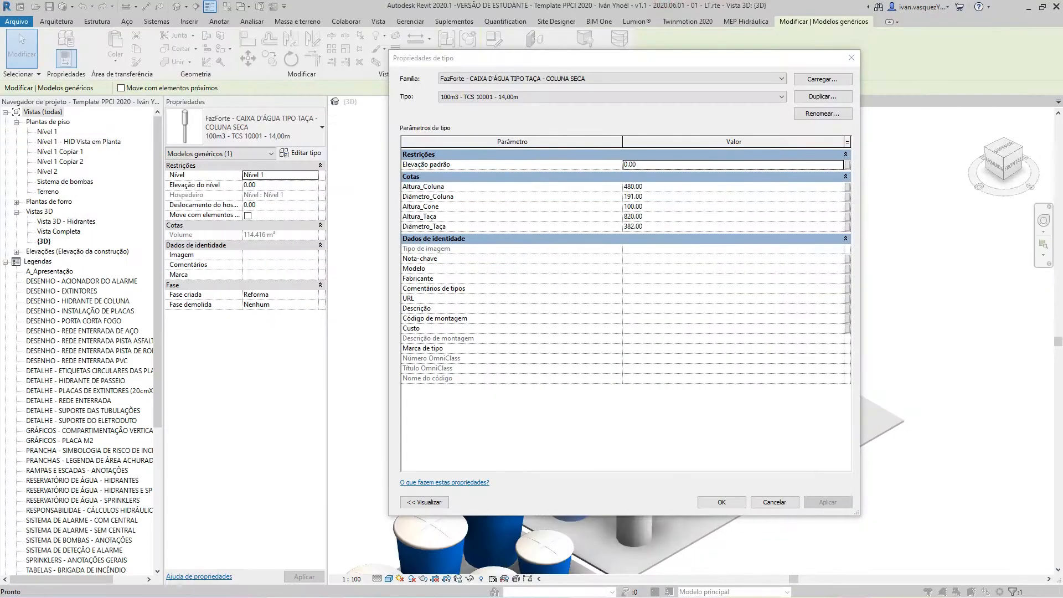
{"action": "left_click", "coordinate": [770, 502]}
{"action": "scroll", "coordinate": [447, 307], "scroll_direction": "down", "scroll_amount": 2}
{"action": "left_click", "coordinate": [447, 307]}
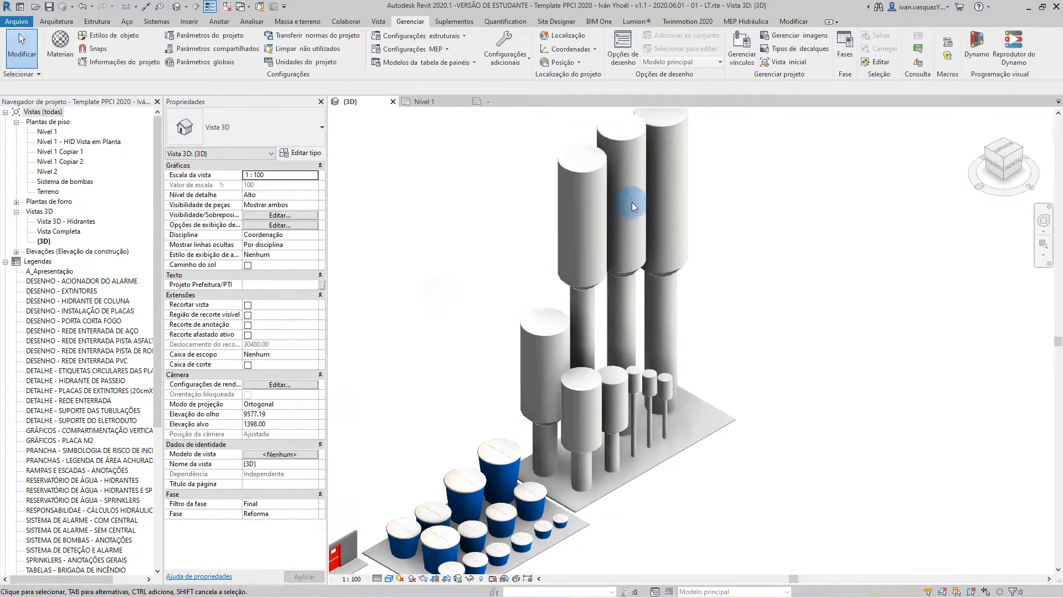
{"action": "scroll", "coordinate": [569, 426], "scroll_direction": "up", "scroll_amount": 3}
{"action": "scroll", "coordinate": [569, 427], "scroll_direction": "up", "scroll_amount": 1}
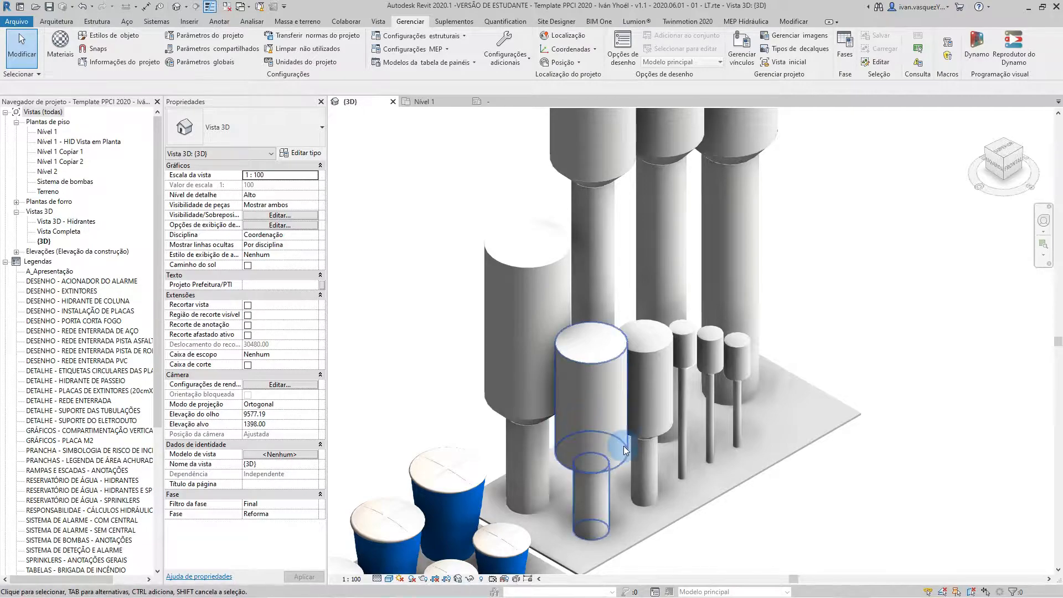
Step: Open sheet 01/06 - IY-OBRA-PCI-PE-R0 and review the parameters of its building identification and fire safety measures tables
{"action": "left_click", "coordinate": [629, 318]}
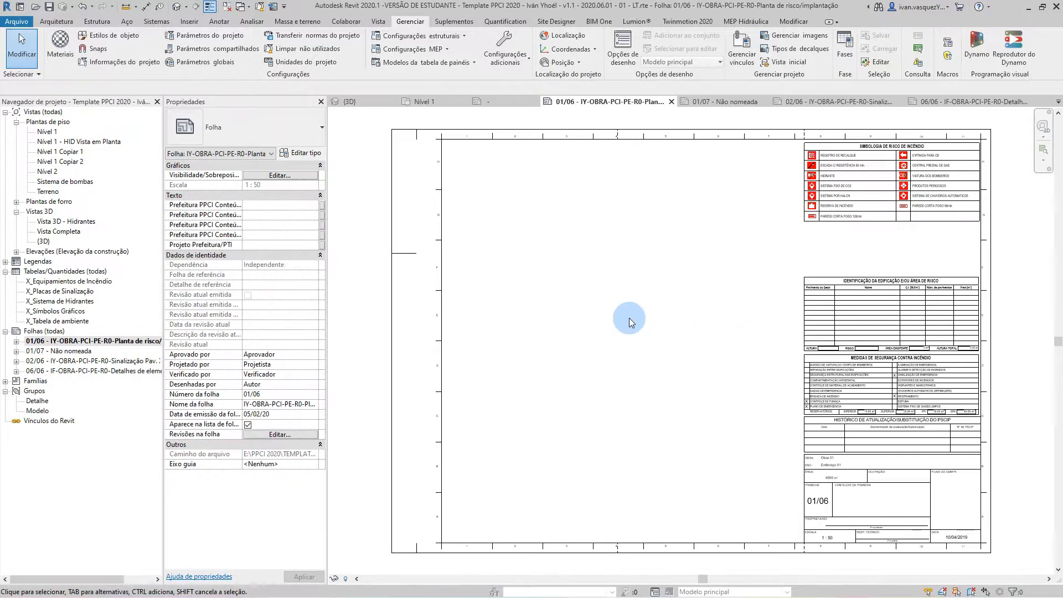
{"action": "left_click", "coordinate": [883, 300]}
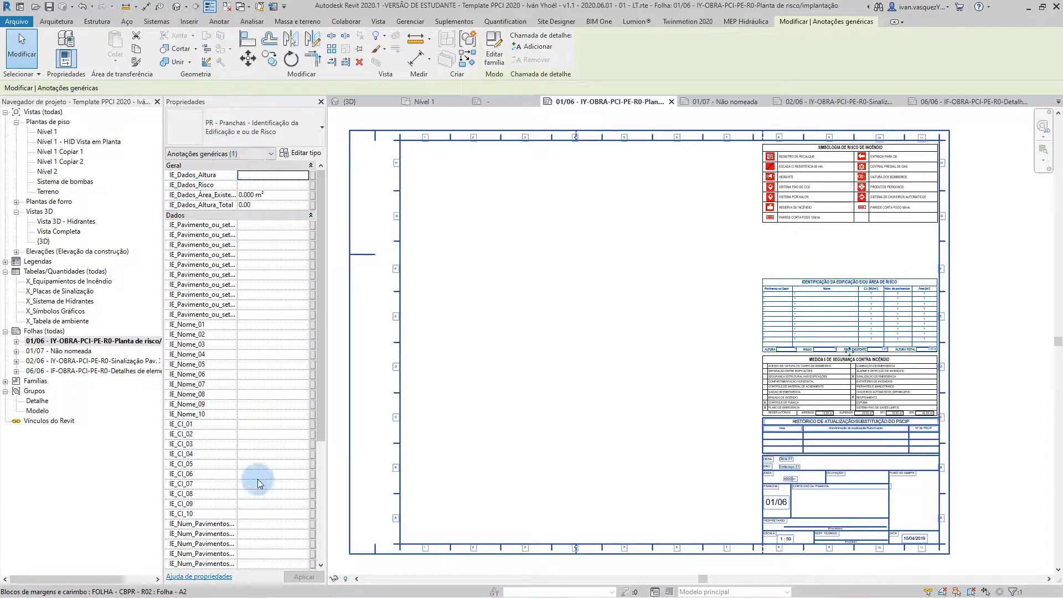
{"action": "left_click", "coordinate": [836, 382]}
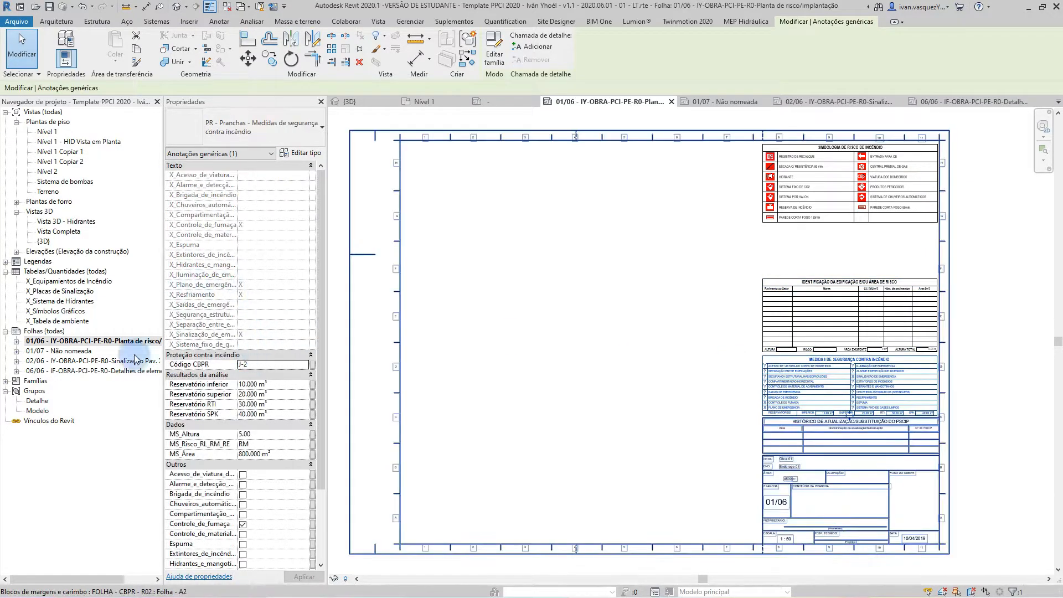
{"action": "scroll", "coordinate": [245, 473], "scroll_direction": "down", "scroll_amount": 3}
{"action": "left_click", "coordinate": [490, 301]}
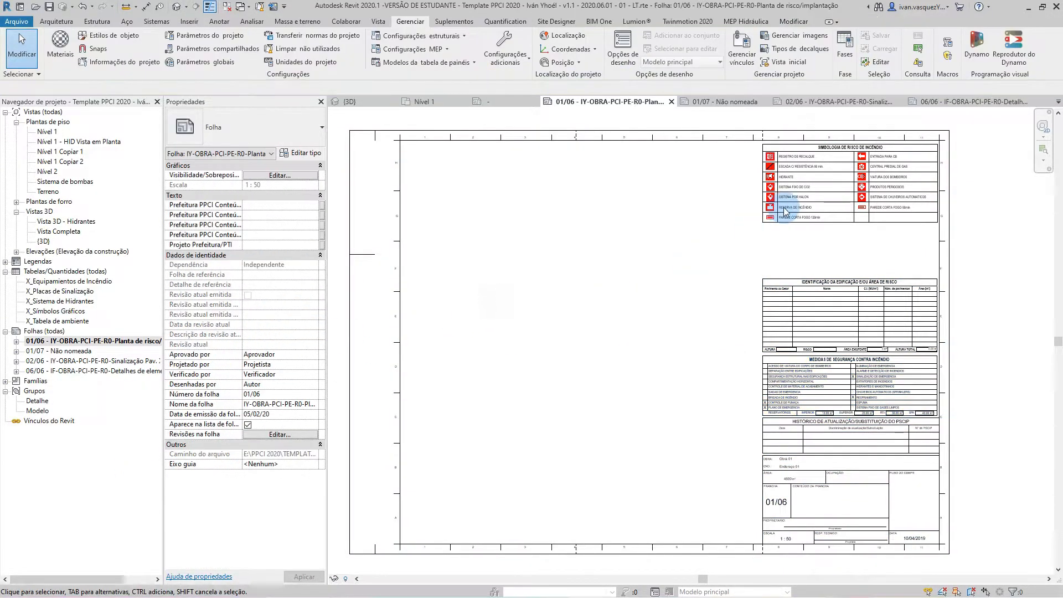
{"action": "left_click", "coordinate": [431, 226]}
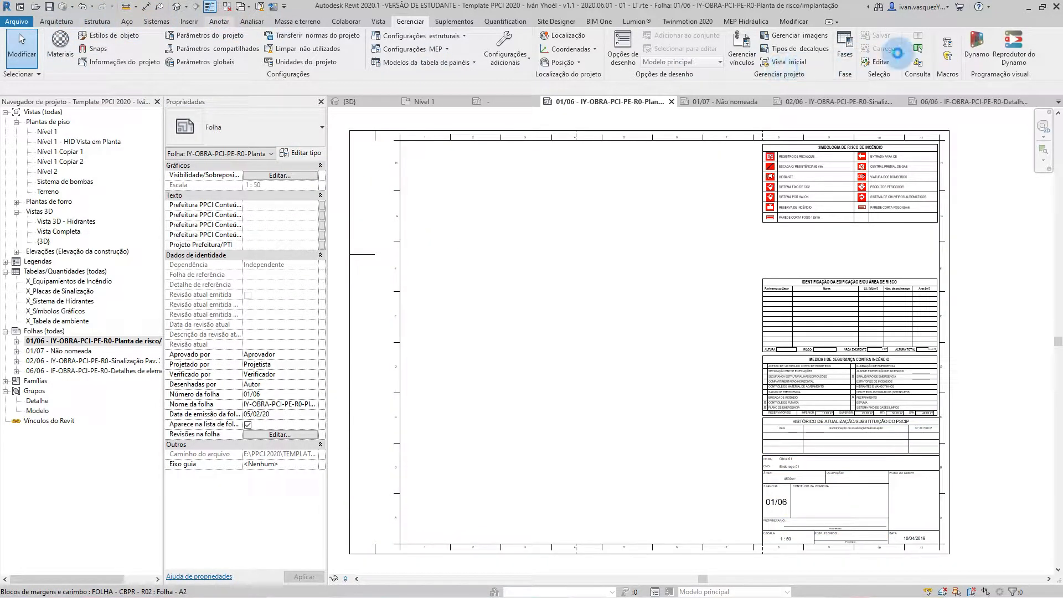
Step: Place the "PR - Placas - Sinalização de Orietação e Salvamento" legend symbol in the upper empty area of sheet 01/06
{"action": "left_click", "coordinate": [1017, 42]}
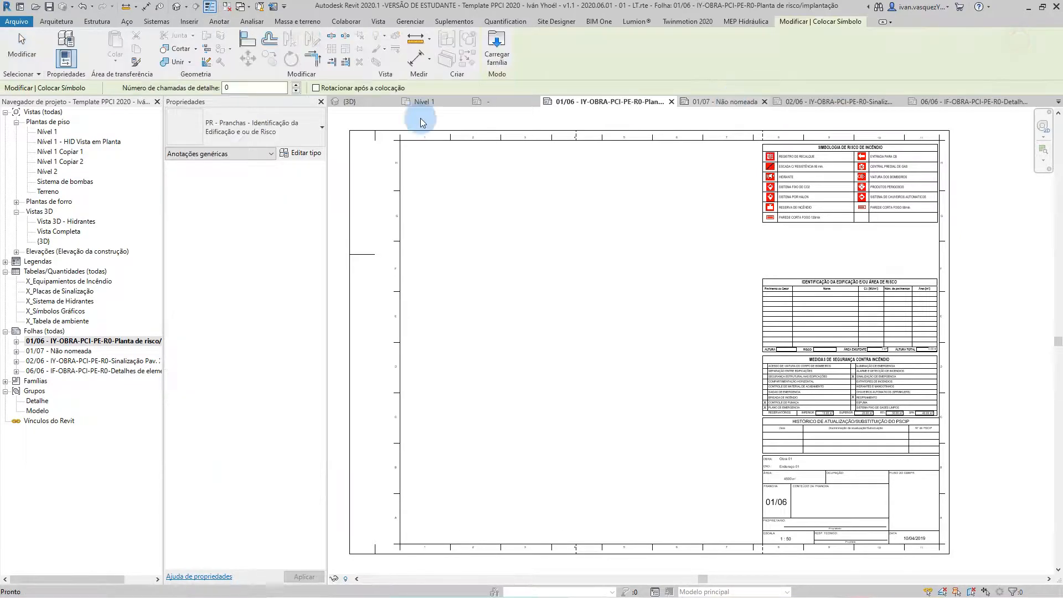
{"action": "left_click", "coordinate": [264, 132]}
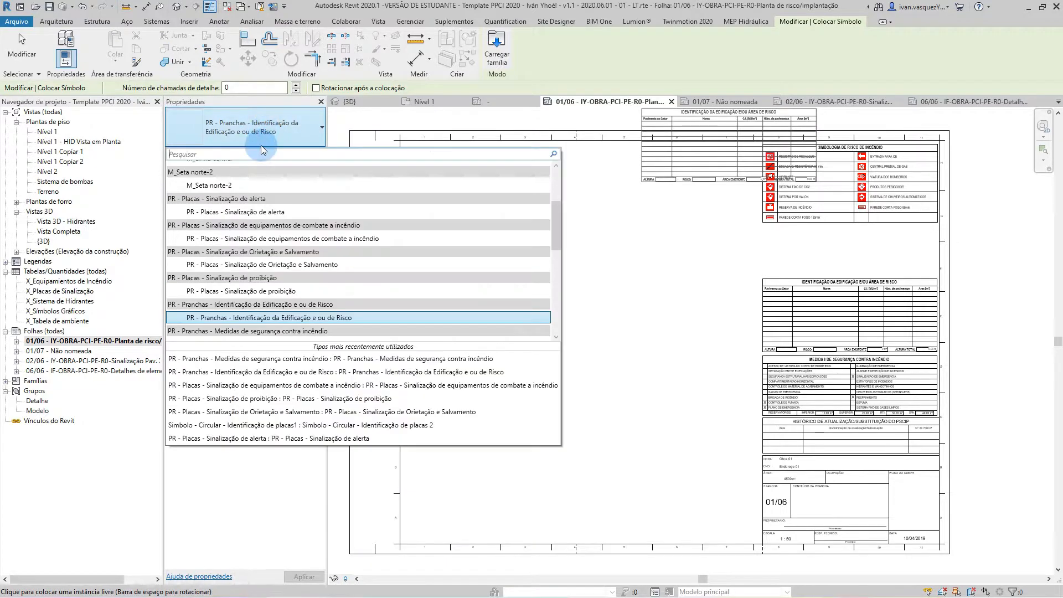
{"action": "left_click", "coordinate": [298, 265]}
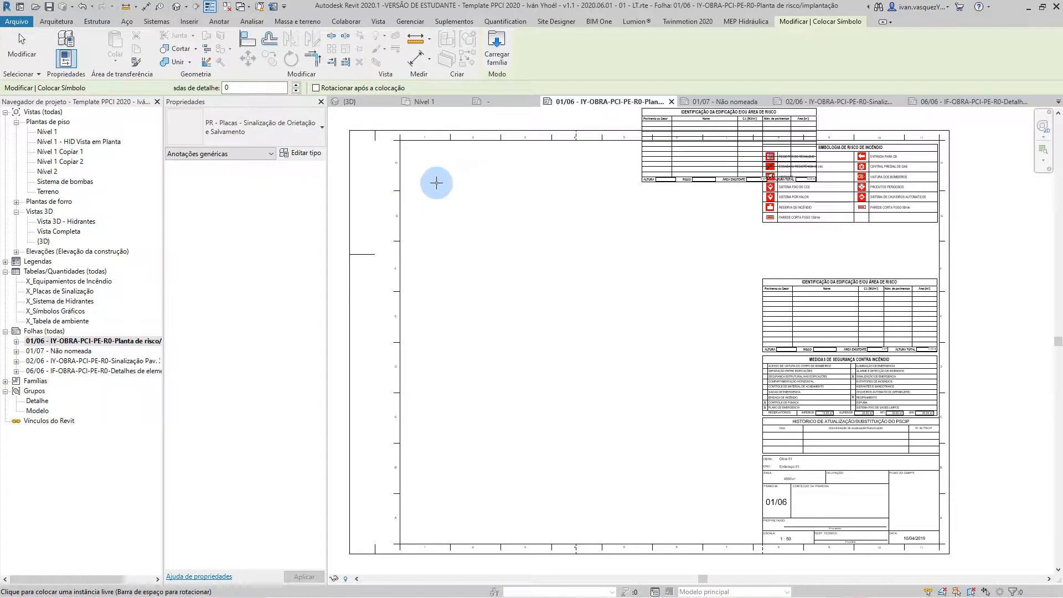
{"action": "left_click", "coordinate": [436, 183]}
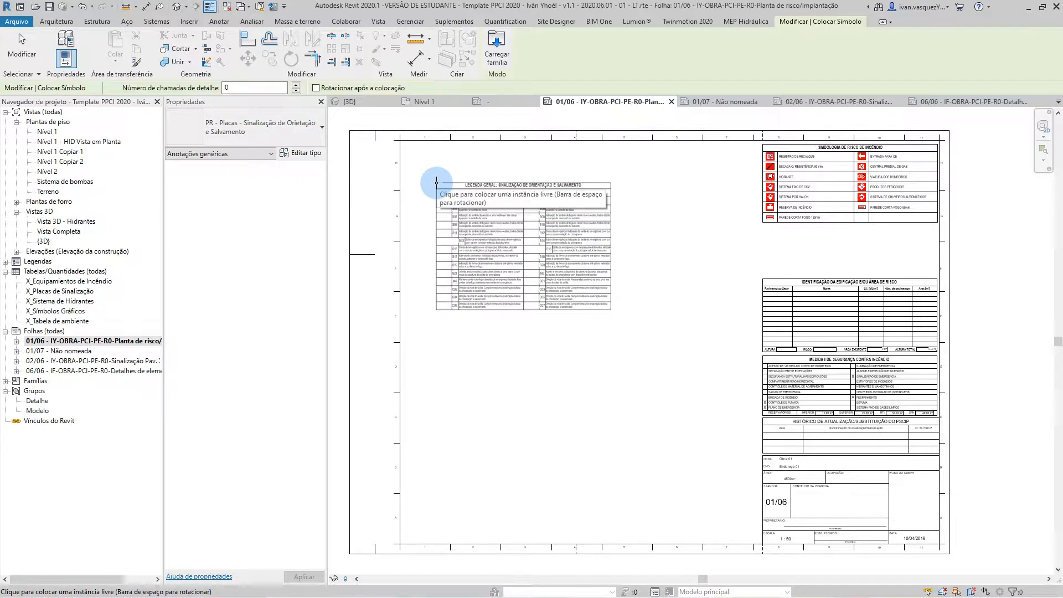
Step: Place the "Sinalização de equipamentos de combate a incêndio" and "Sinalização de alerta" legend symbols in a column below the Orientação e Salvamento legend
{"action": "left_click", "coordinate": [272, 132]}
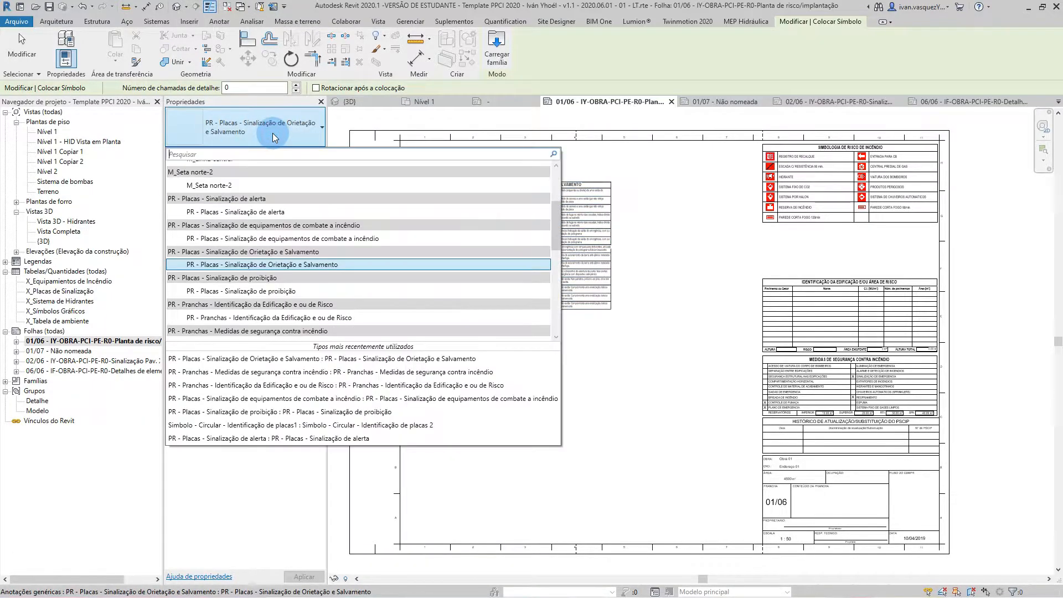
{"action": "left_click", "coordinate": [254, 239]}
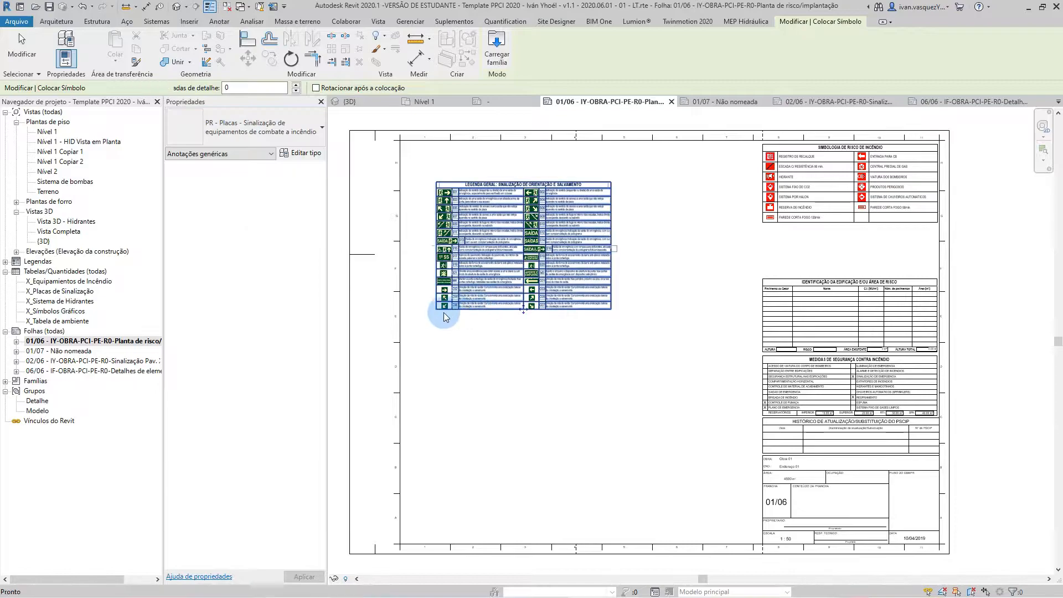
{"action": "left_click", "coordinate": [436, 322]}
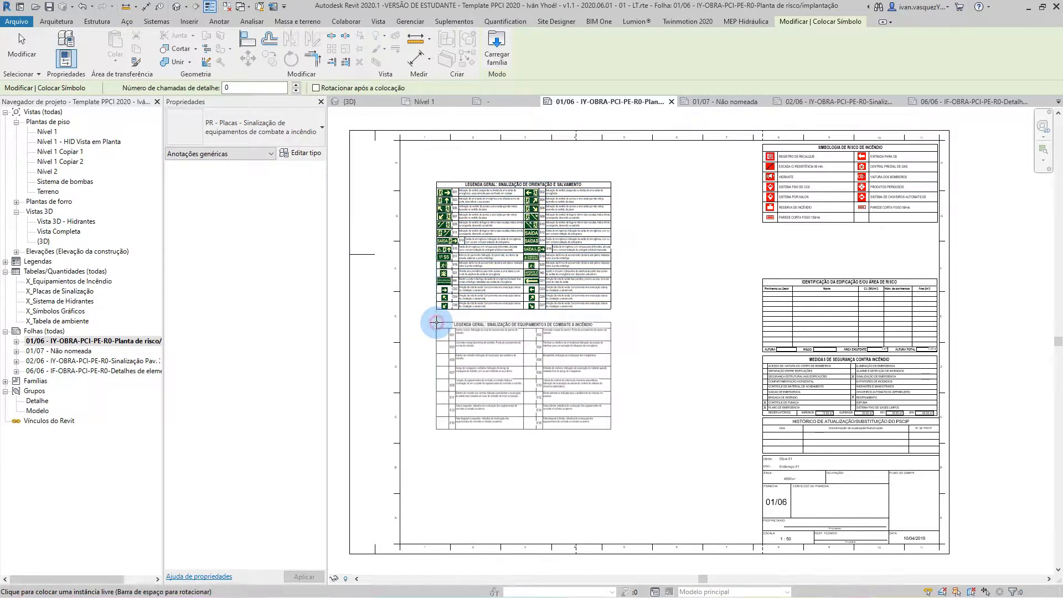
{"action": "left_click", "coordinate": [257, 132]}
{"action": "left_click", "coordinate": [457, 446]}
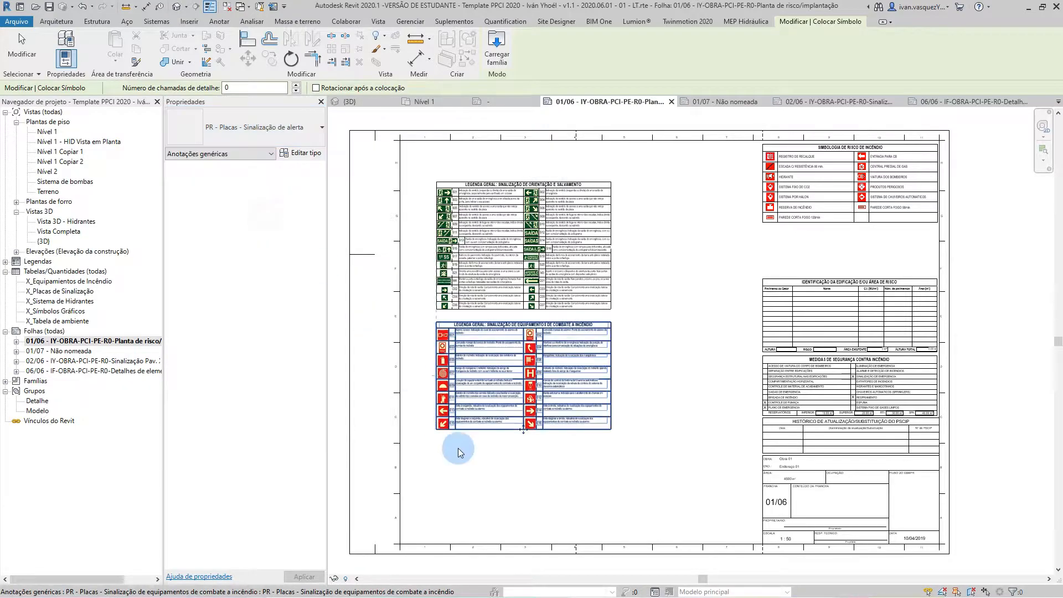
{"action": "left_click", "coordinate": [436, 449]}
Step: Place the "PR - Placas - Sinalização de proibição" legend symbol below the alert legend and finish placing symbols
{"action": "left_click", "coordinate": [193, 128]}
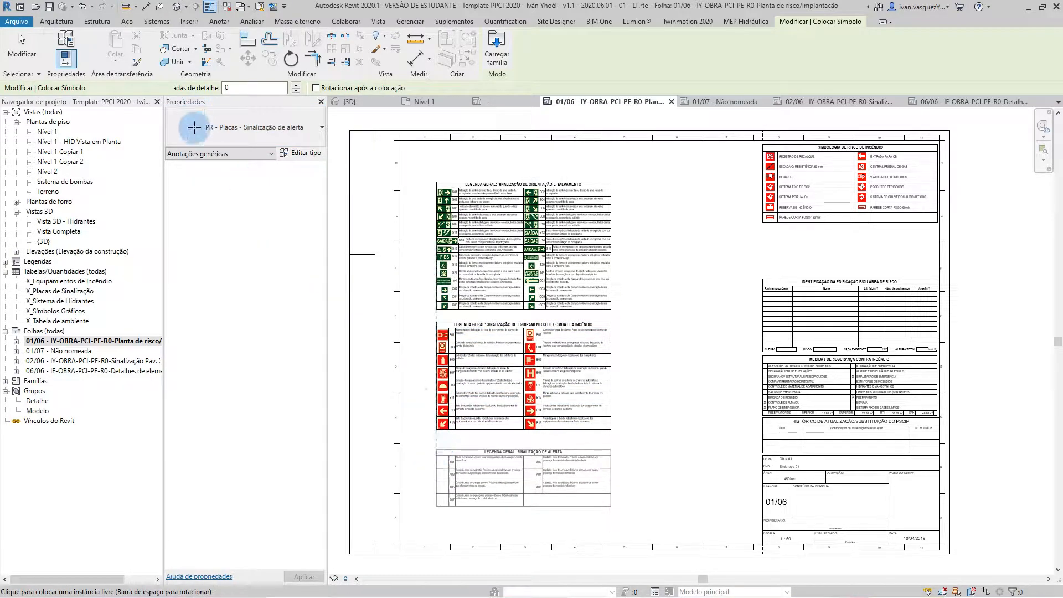
{"action": "left_click", "coordinate": [239, 139]}
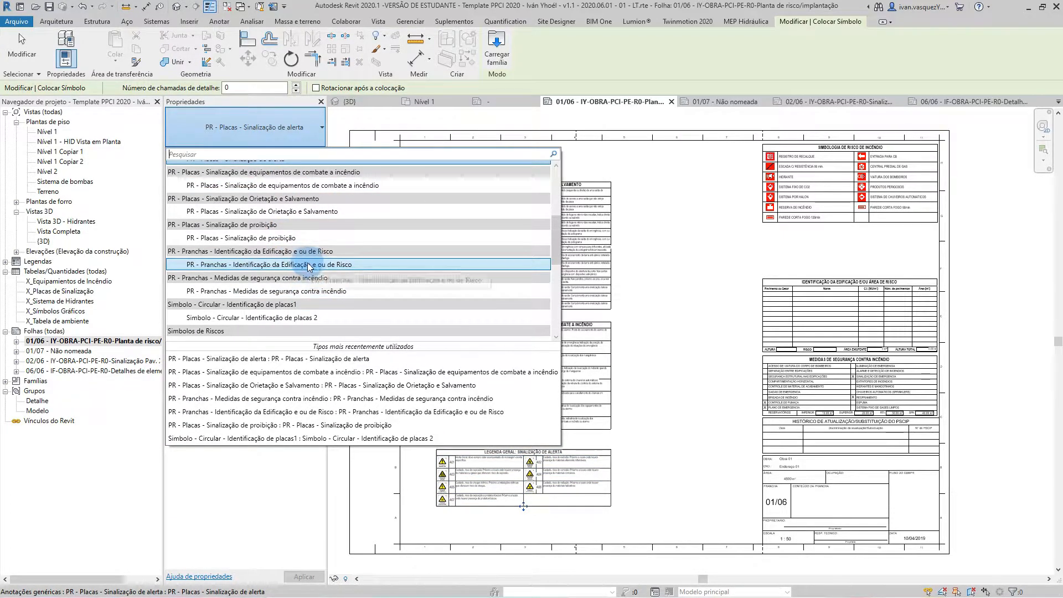
{"action": "left_click", "coordinate": [299, 237]}
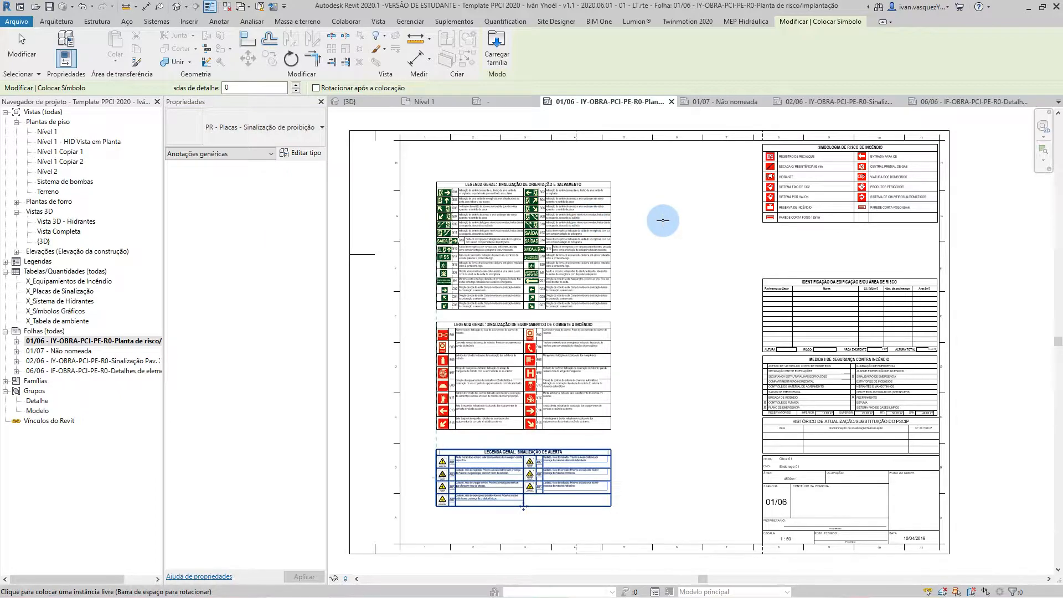
{"action": "scroll", "coordinate": [663, 220], "scroll_direction": "down", "scroll_amount": 3}
{"action": "scroll", "coordinate": [570, 382], "scroll_direction": "up", "scroll_amount": 2}
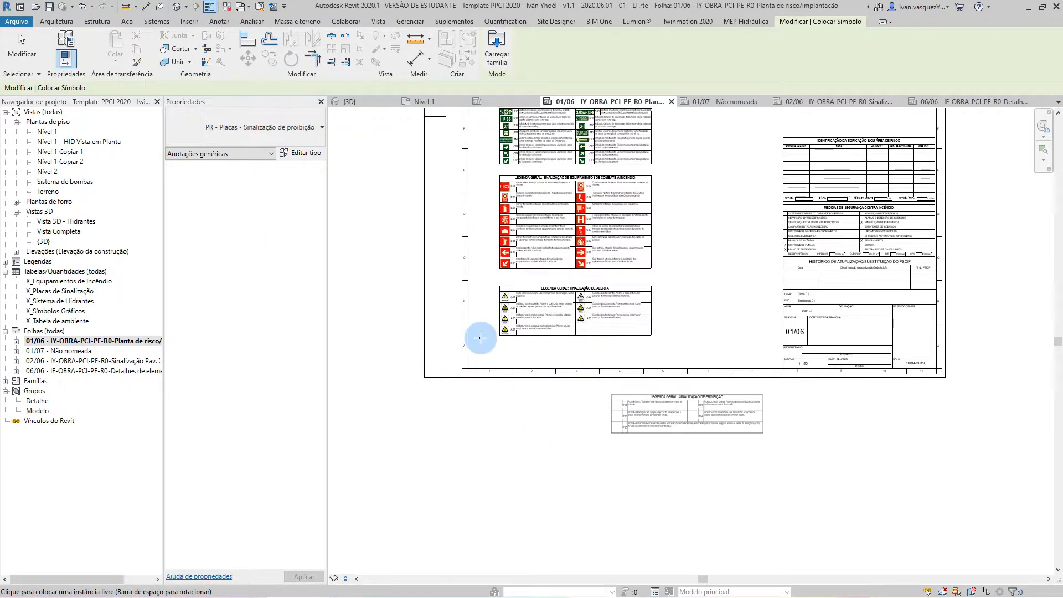
{"action": "scroll", "coordinate": [499, 347], "scroll_direction": "up", "scroll_amount": 2}
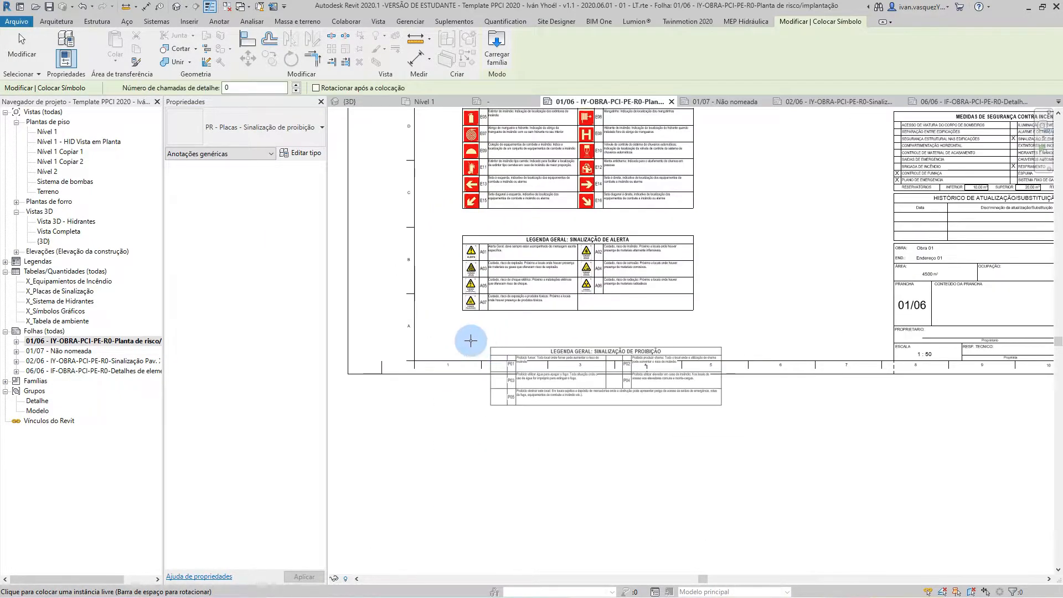
{"action": "left_click", "coordinate": [457, 335]}
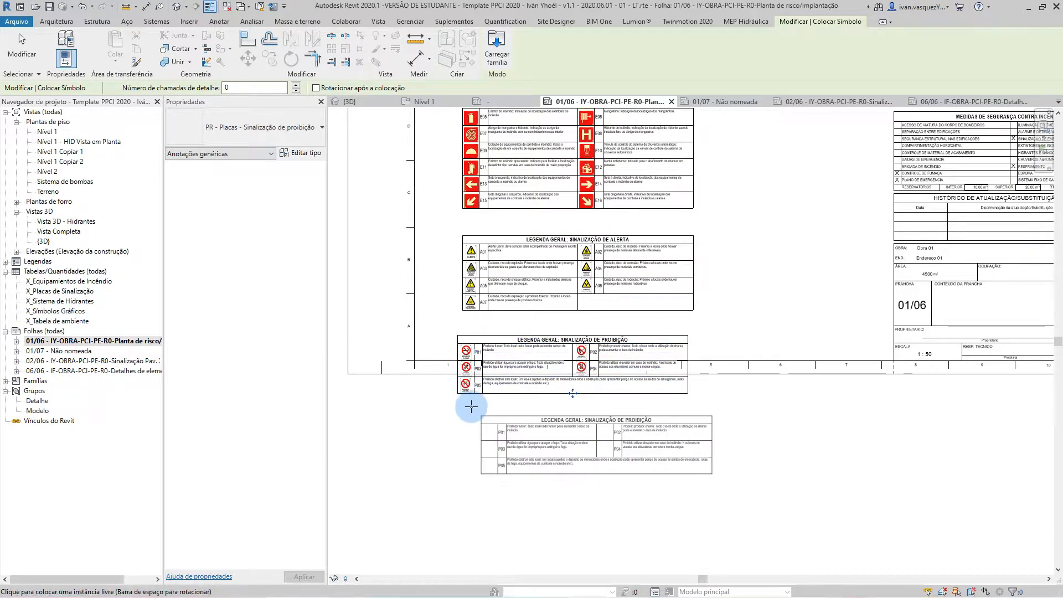
{"action": "key", "text": "Escape"}
{"action": "left_click", "coordinate": [376, 191]}
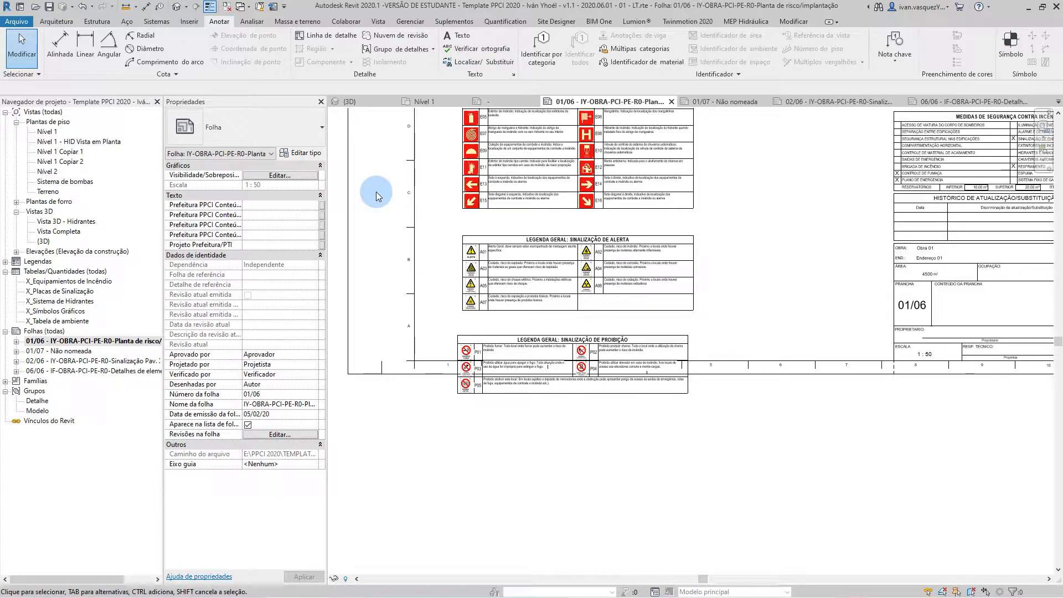
Step: Open sheets 01/07 and 02/06, and examine the symbol and sign schedules beside the 02/06 sheet border
{"action": "double_click", "coordinate": [59, 352]}
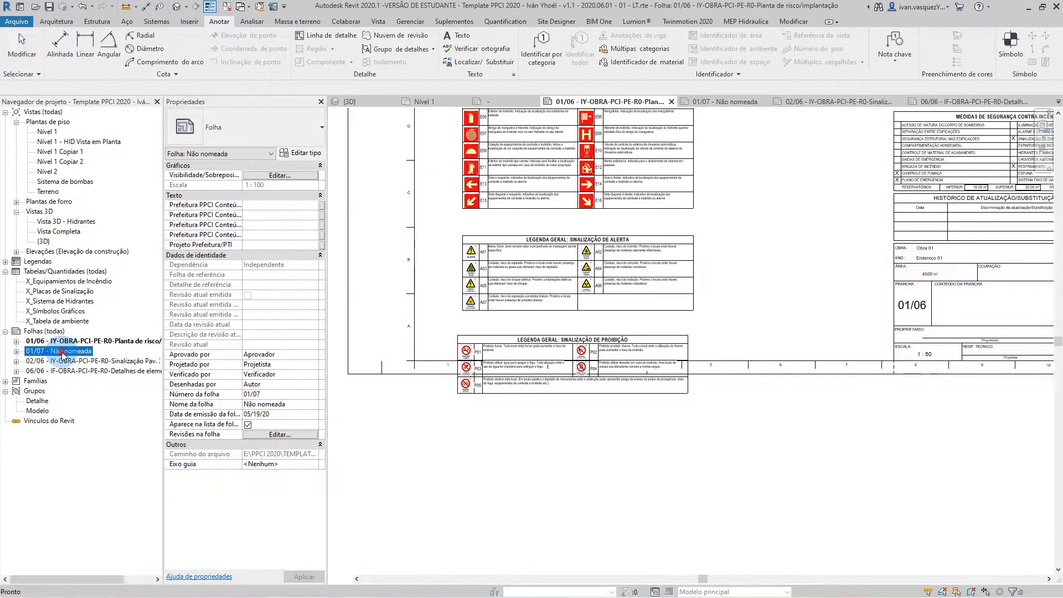
{"action": "double_click", "coordinate": [77, 361]}
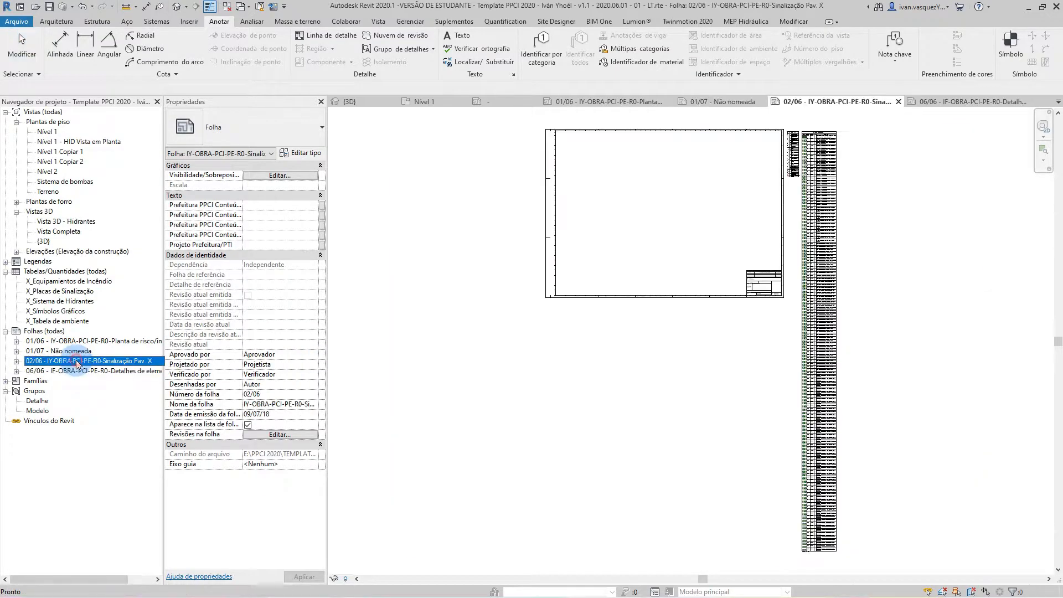
{"action": "scroll", "coordinate": [556, 368], "scroll_direction": "up", "scroll_amount": 3}
{"action": "scroll", "coordinate": [463, 487], "scroll_direction": "up", "scroll_amount": 5}
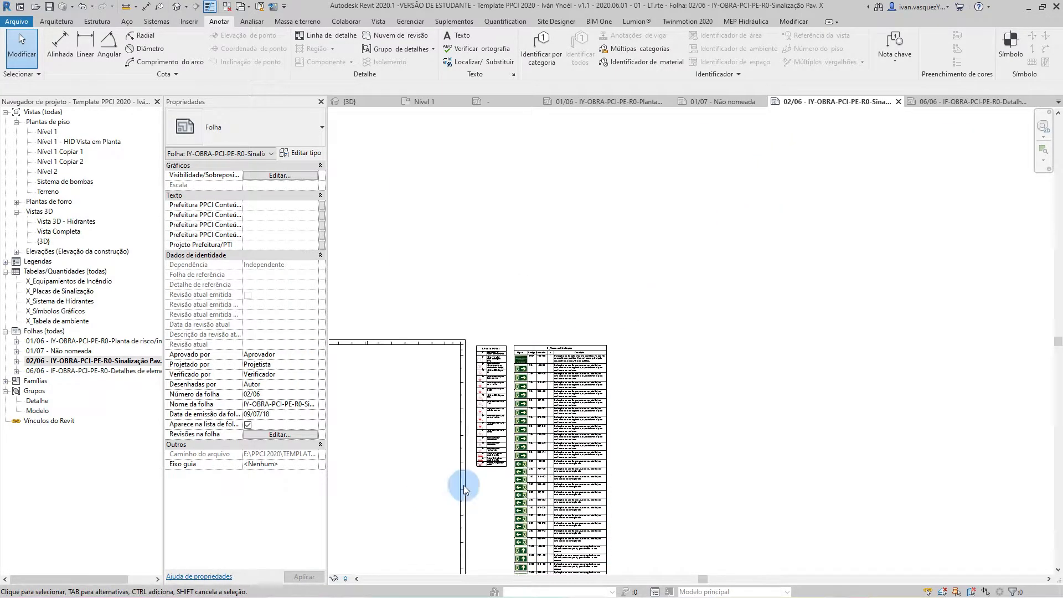
{"action": "scroll", "coordinate": [714, 155], "scroll_direction": "down", "scroll_amount": 3}
{"action": "scroll", "coordinate": [714, 155], "scroll_direction": "down", "scroll_amount": 4}
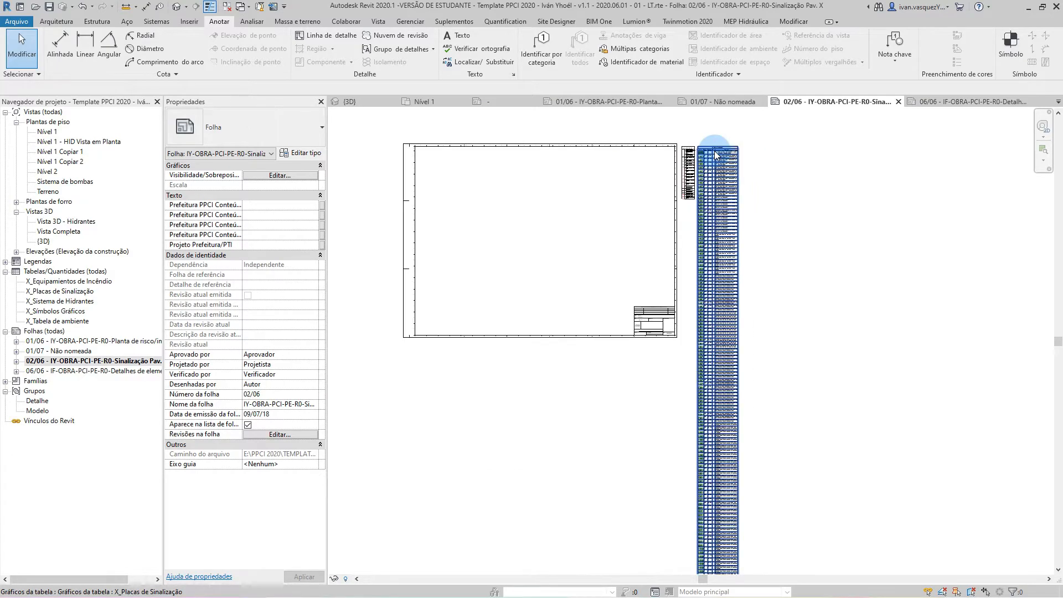
{"action": "scroll", "coordinate": [731, 275], "scroll_direction": "up", "scroll_amount": 5}
{"action": "scroll", "coordinate": [711, 271], "scroll_direction": "down", "scroll_amount": 3}
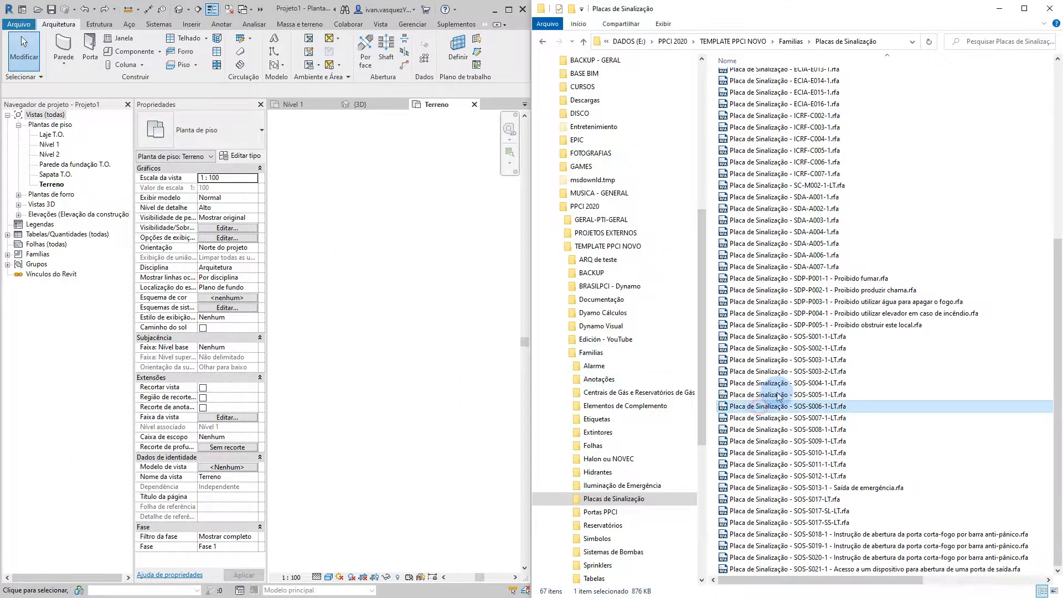
Step: Load the SOS-S004-1-LT and SOS-S007-1-LT sign families from the Placas de Sinalização folder and place one of each in Projeto1's Terreno plan
{"action": "left_click", "coordinate": [833, 384]}
{"action": "left_click_drag", "start_coordinate": [832, 387], "coordinate": [350, 331]}
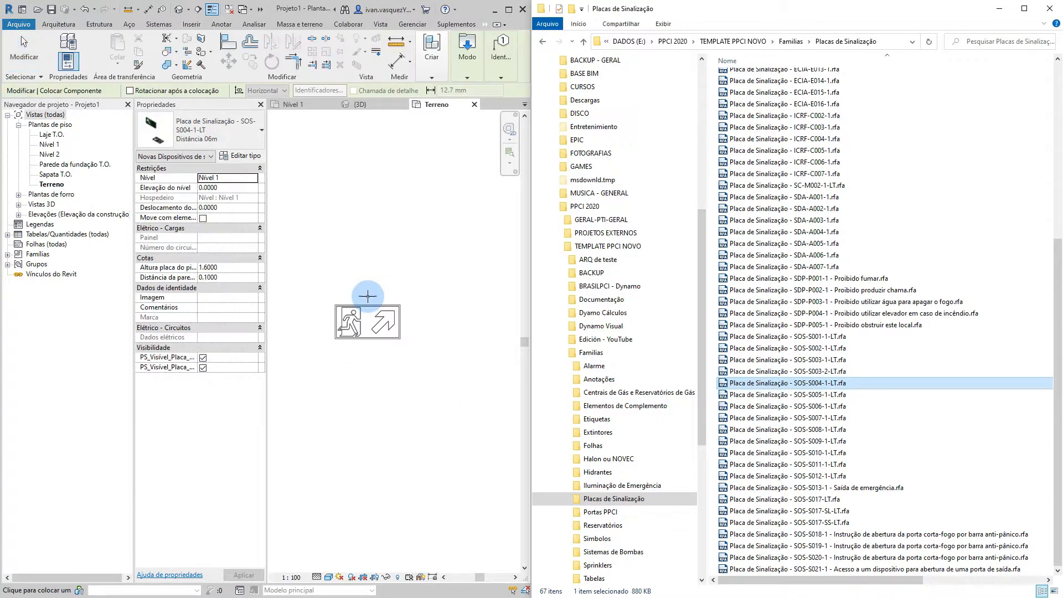
{"action": "left_click", "coordinate": [368, 314]}
{"action": "left_click_drag", "start_coordinate": [785, 424], "coordinate": [372, 433]}
{"action": "left_click", "coordinate": [372, 434]}
{"action": "key", "text": "Escape"}
{"action": "key", "text": "Escape"}
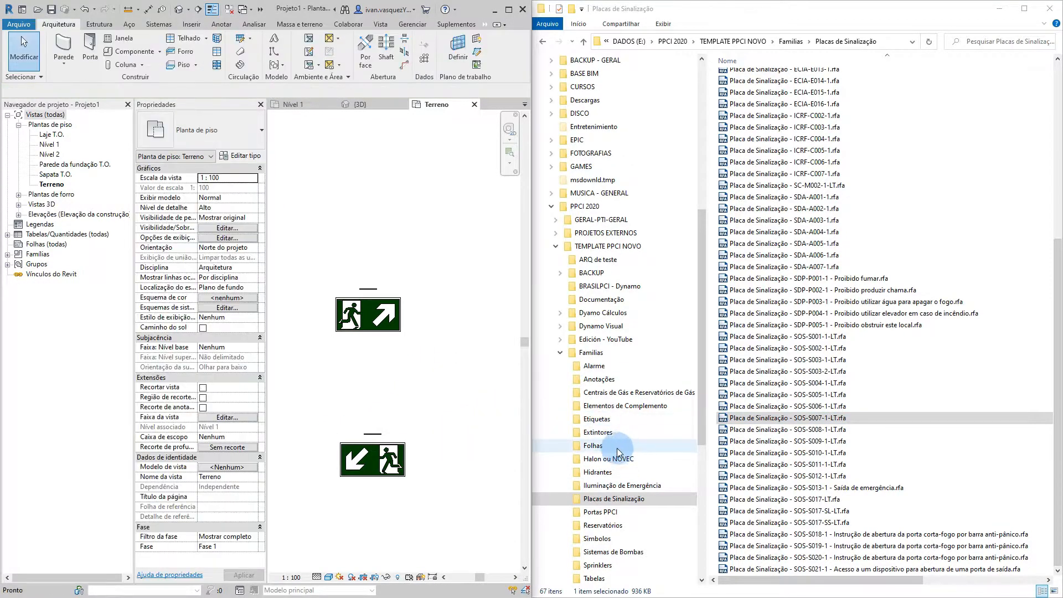
Step: Load "Etiqueta do tamanho das Placas.rfa" from the Etiquetas folder and tag both signs in the Terreno plan
{"action": "left_click", "coordinate": [597, 419]}
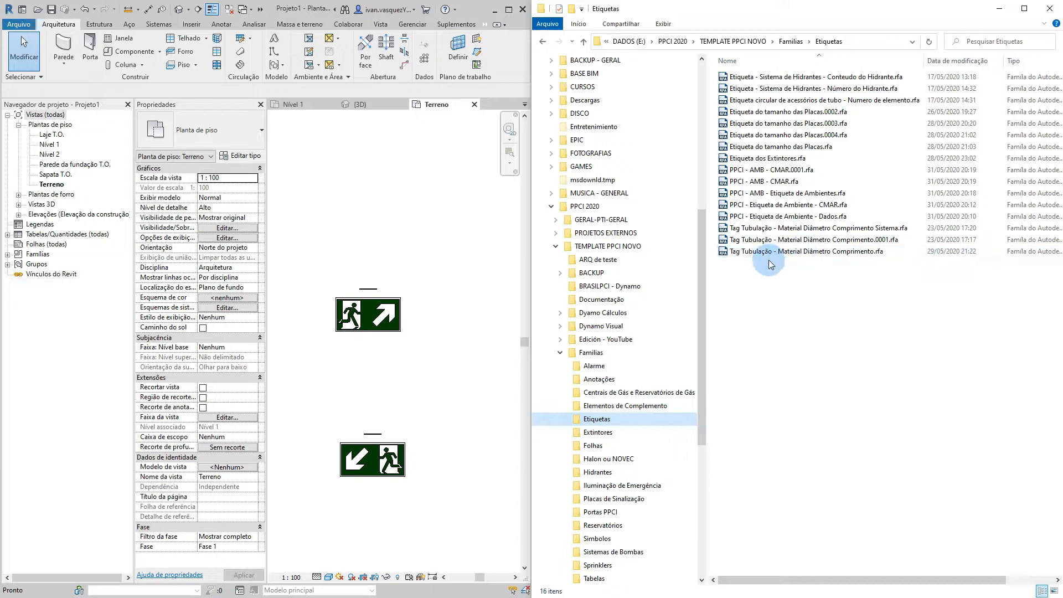
{"action": "left_click_drag", "start_coordinate": [785, 147], "coordinate": [404, 191]}
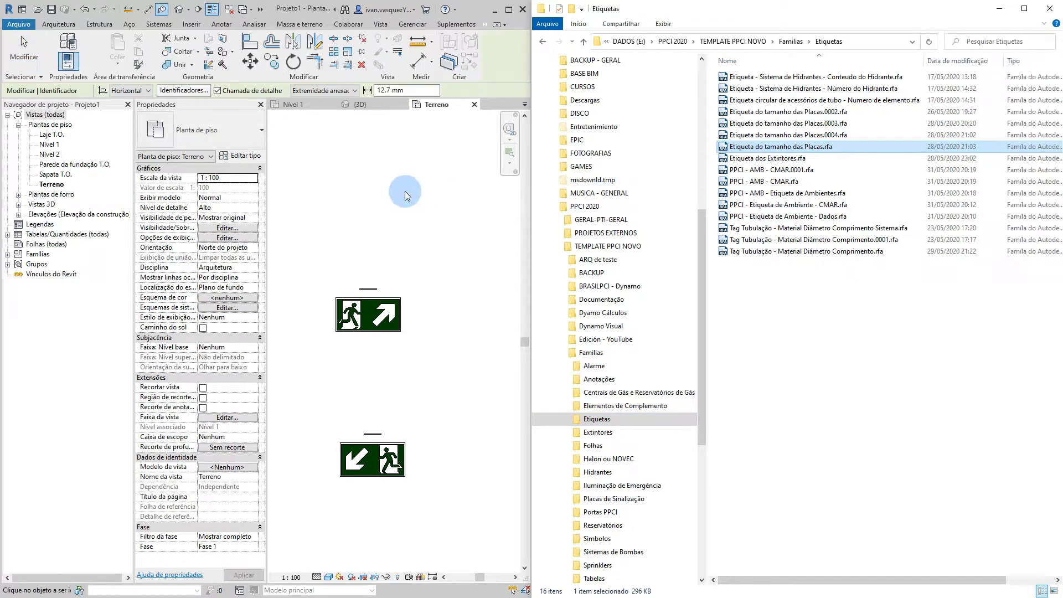
{"action": "left_click", "coordinate": [369, 301]}
{"action": "left_click", "coordinate": [372, 453]}
{"action": "scroll", "coordinate": [363, 399], "scroll_direction": "down", "scroll_amount": 2}
{"action": "scroll", "coordinate": [364, 392], "scroll_direction": "up", "scroll_amount": 2}
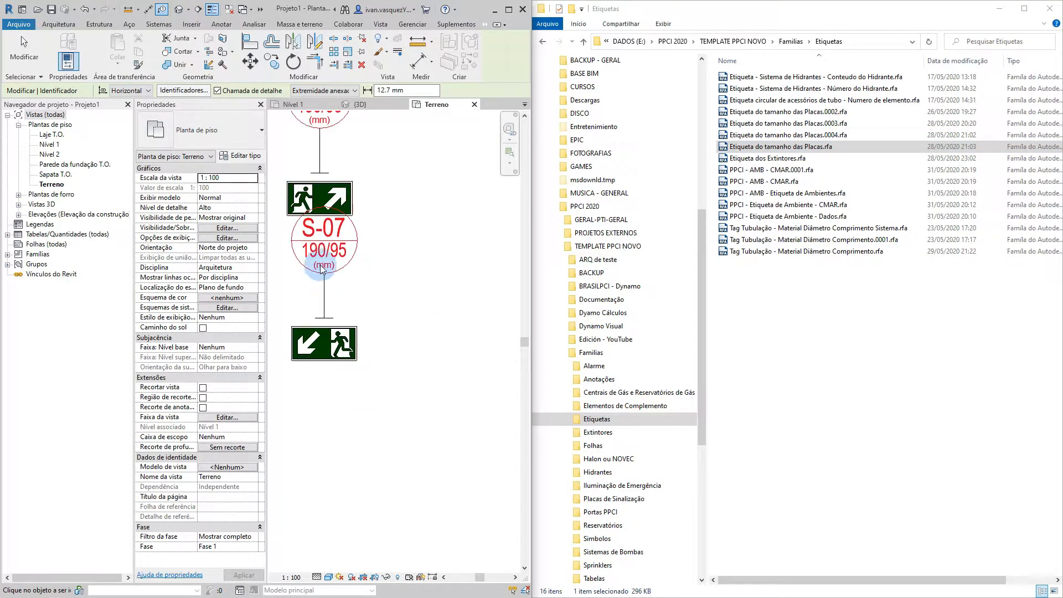
{"action": "key", "text": "Escape"}
Step: Move the S-07 and S-04 tags to the right of their respective signs, keeping them connected by leaders
{"action": "left_click", "coordinate": [342, 285]}
{"action": "left_click_drag", "start_coordinate": [342, 283], "coordinate": [406, 364]}
{"action": "scroll", "coordinate": [391, 423], "scroll_direction": "down", "scroll_amount": 3}
{"action": "scroll", "coordinate": [357, 228], "scroll_direction": "up", "scroll_amount": 4}
{"action": "left_click", "coordinate": [345, 220]}
{"action": "left_click_drag", "start_coordinate": [336, 240], "coordinate": [435, 342]}
{"action": "left_click", "coordinate": [352, 275]}
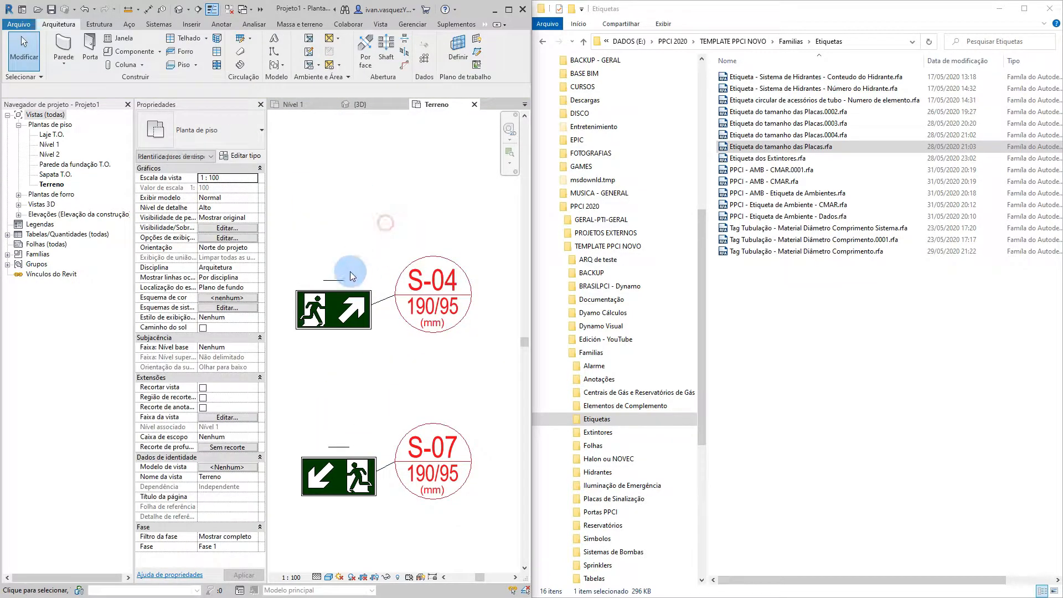
Step: Open the type properties of the S-04 sign and review its dimensions, identity data and sign code parameters
{"action": "left_click", "coordinate": [340, 303]}
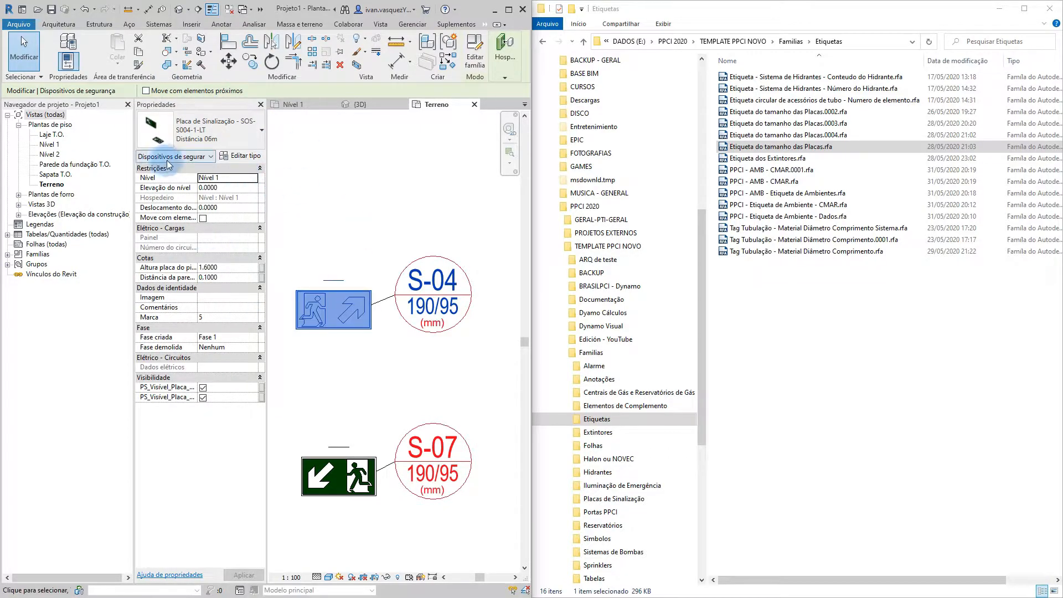
{"action": "left_click", "coordinate": [239, 156]}
{"action": "scroll", "coordinate": [632, 296], "scroll_direction": "down", "scroll_amount": 1}
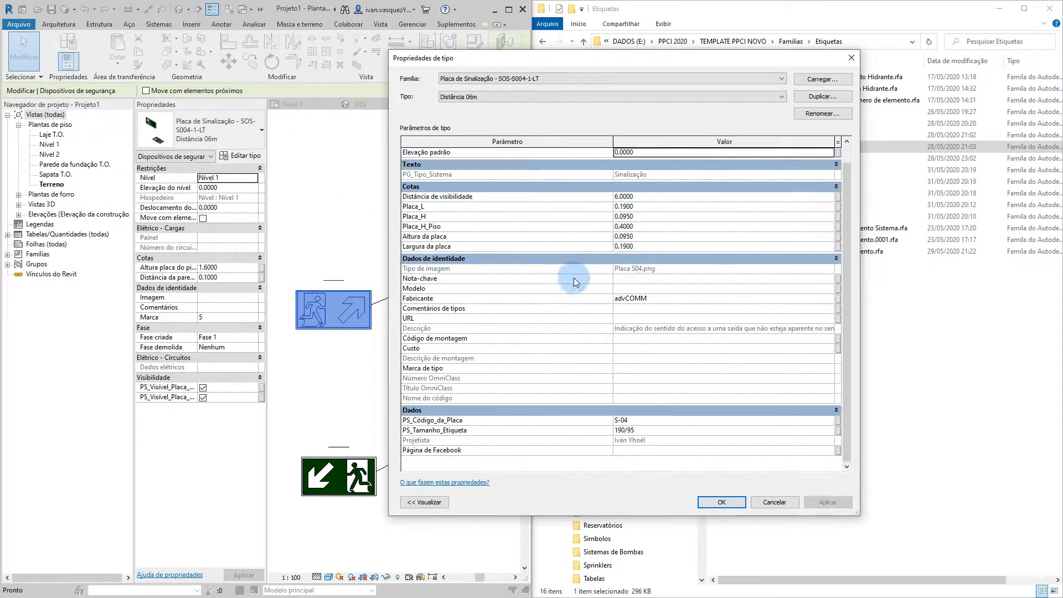